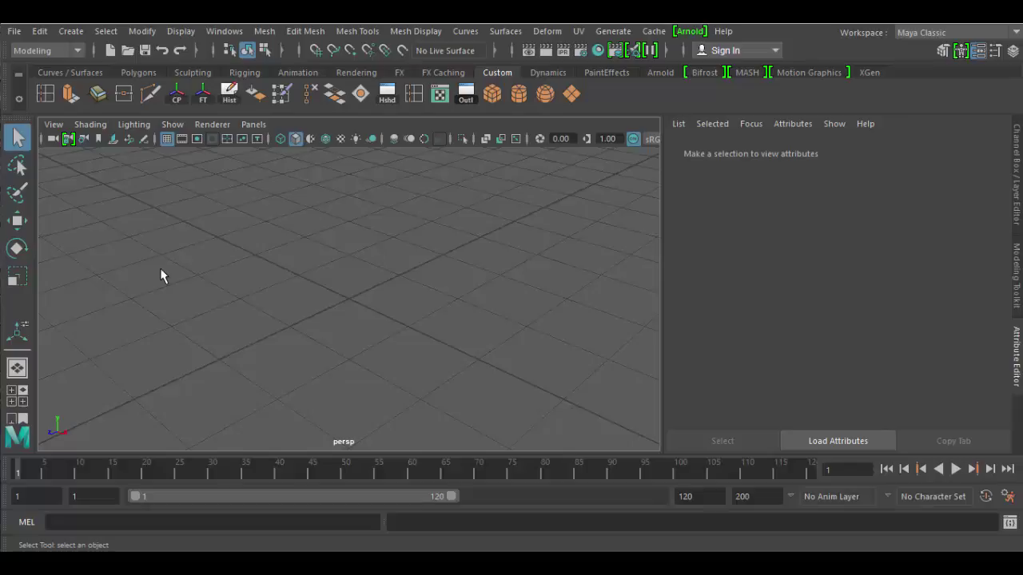
click(305, 31)
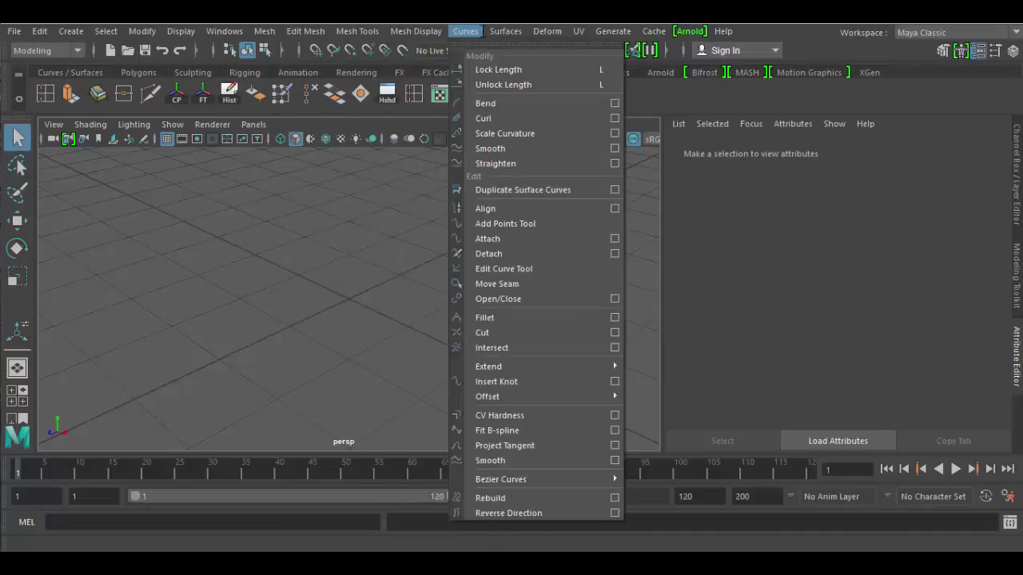
mouse_move(240, 31)
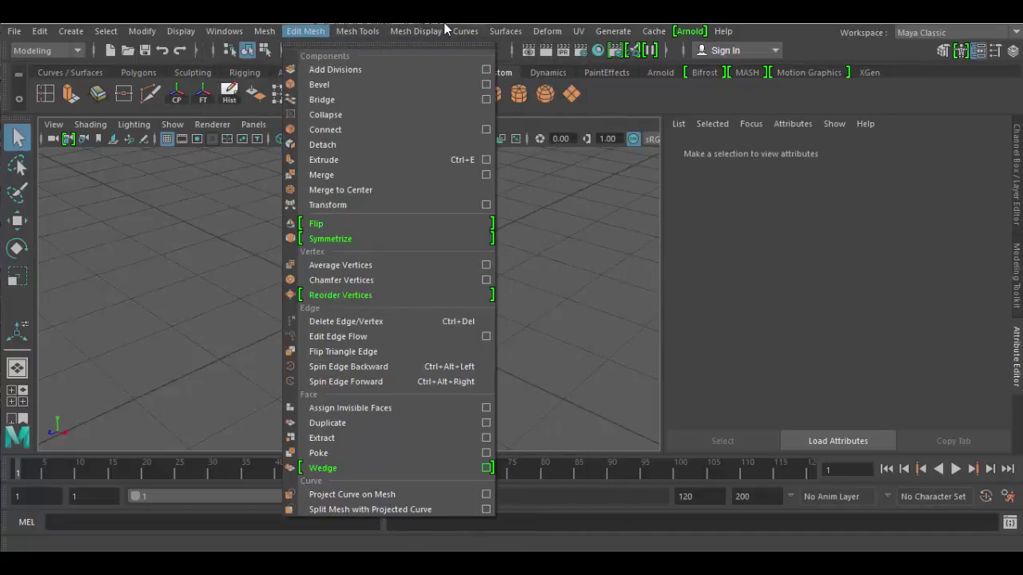
mouse_move(465, 31)
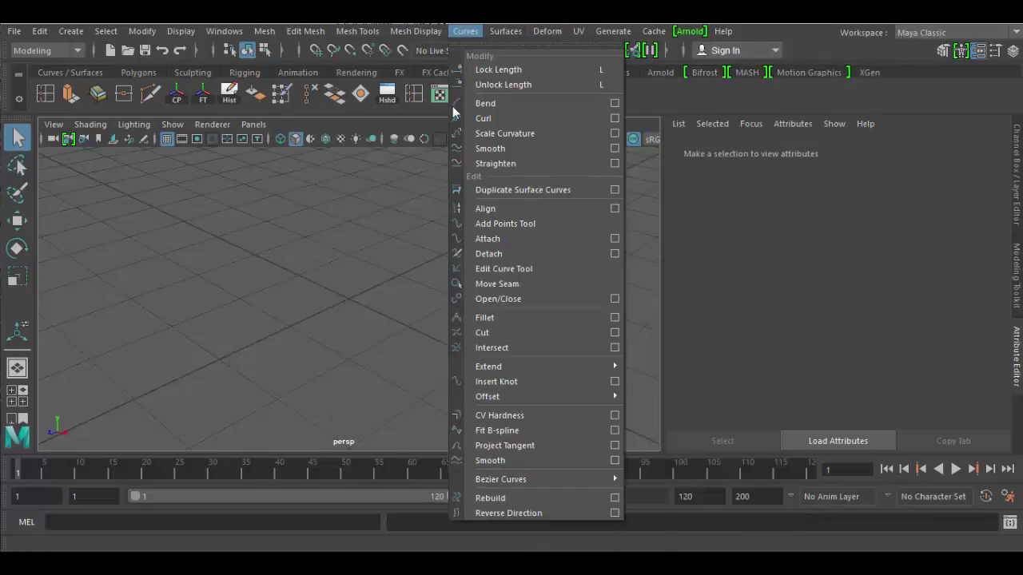
click(275, 285)
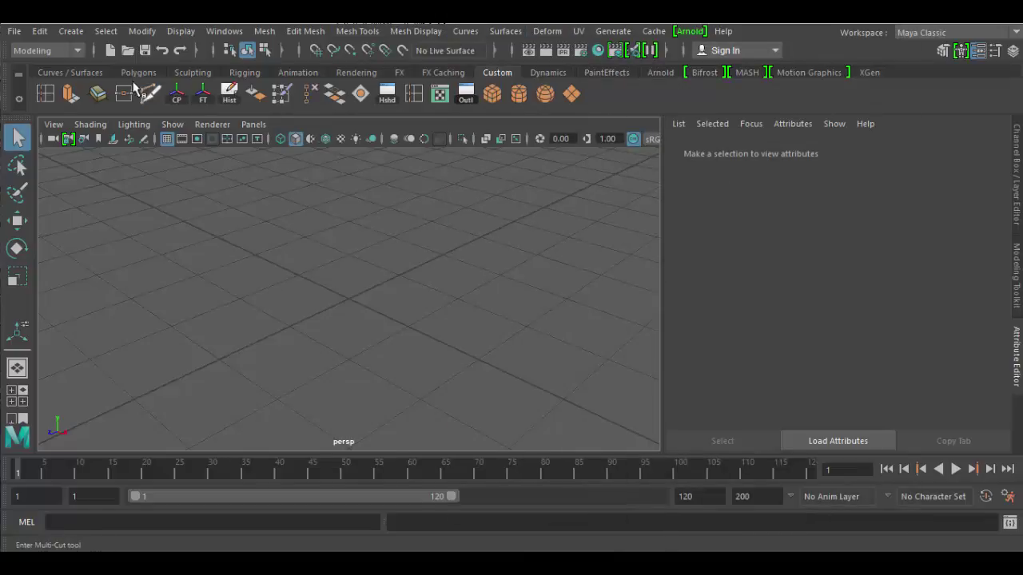
Step: Look through the tool shelves from Curves / Surfaces, Polygons and Sculpting through to FX Caching
click(83, 72)
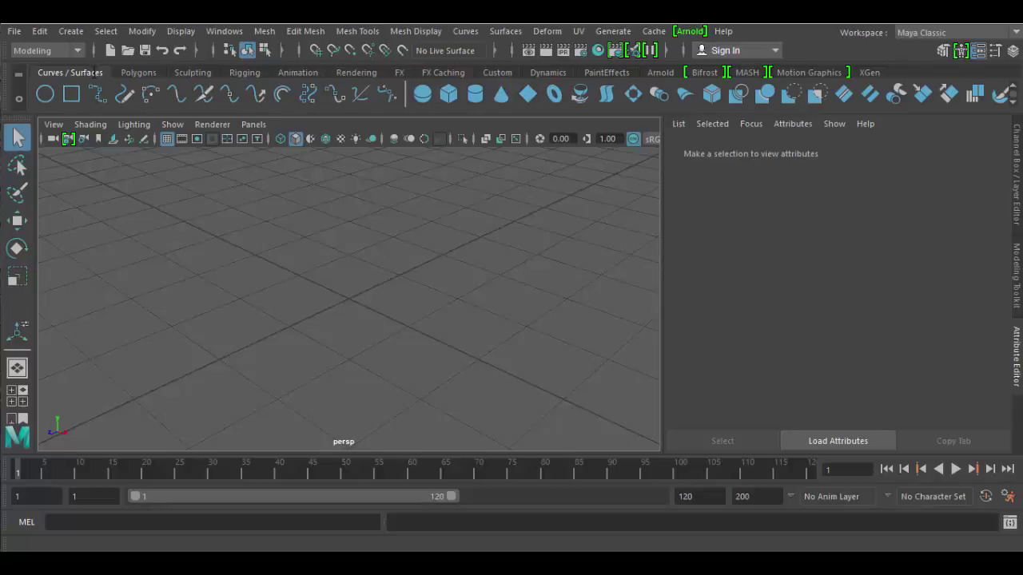
click(139, 72)
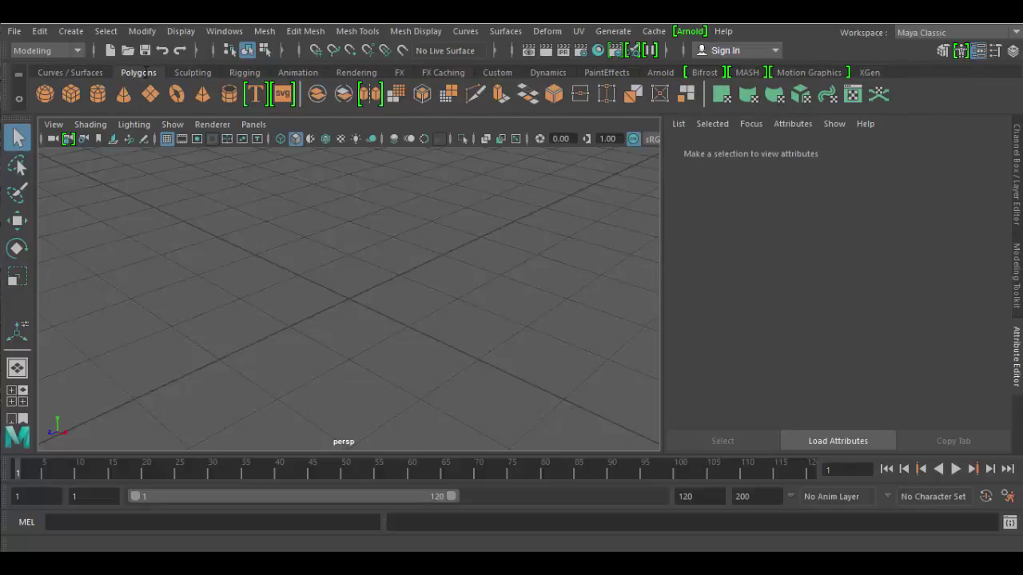
click(80, 72)
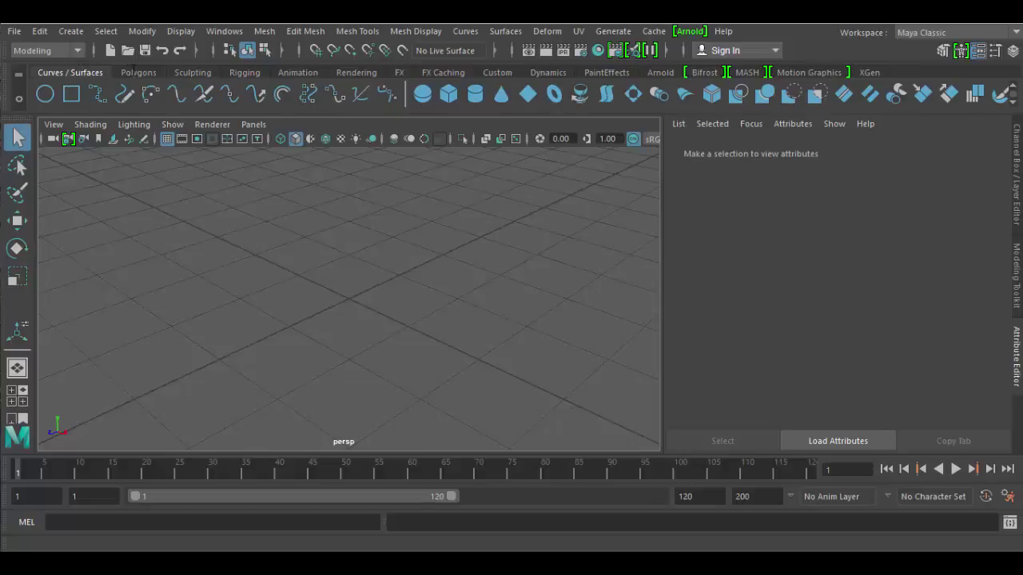
click(140, 72)
click(195, 72)
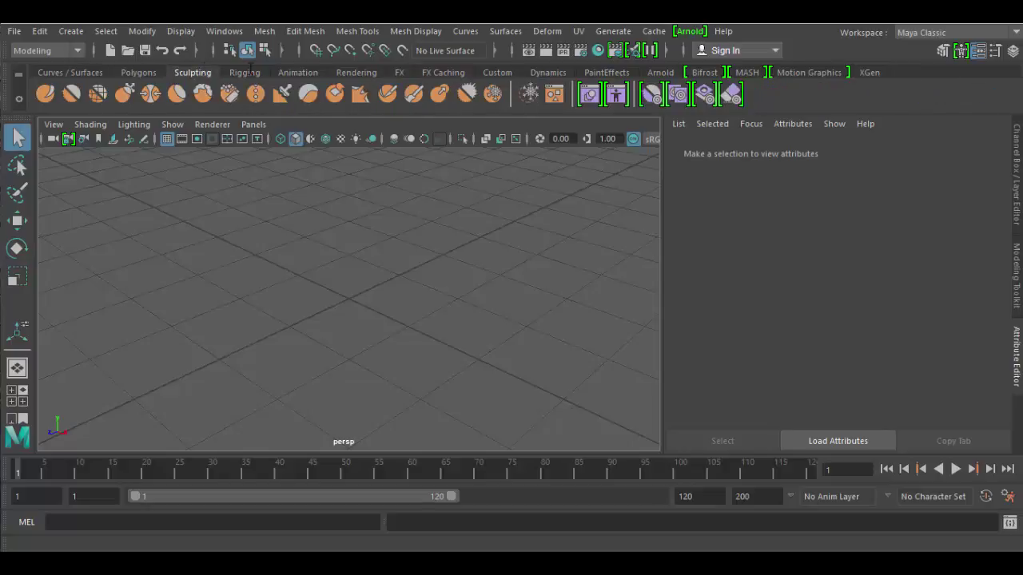
click(248, 72)
click(302, 71)
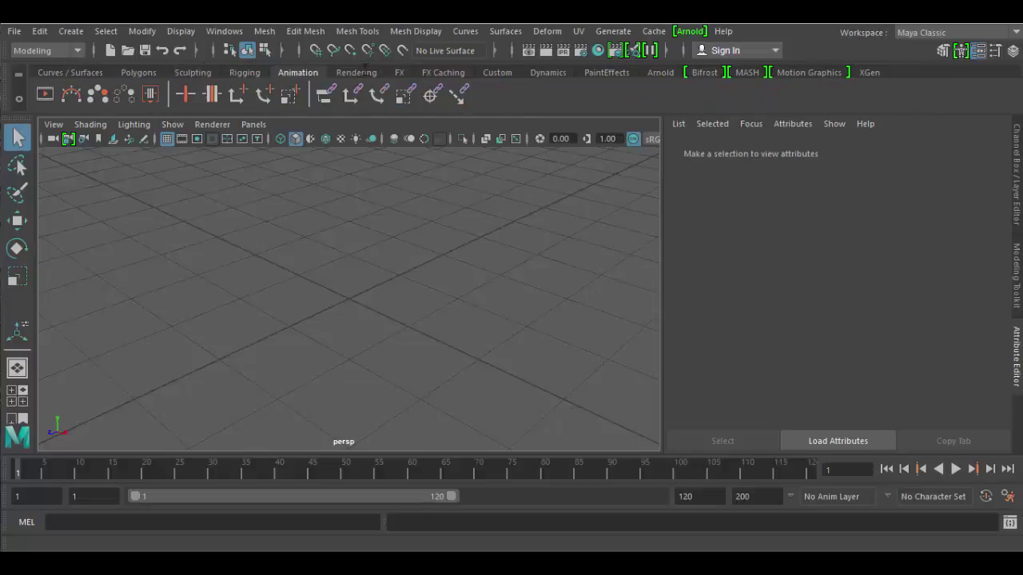
click(362, 71)
click(403, 71)
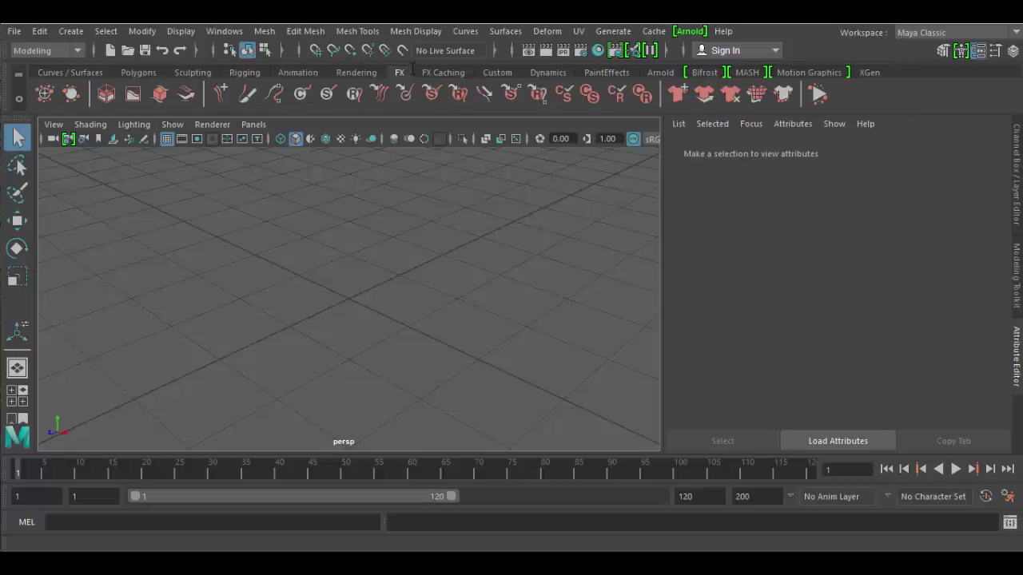
click(439, 71)
Step: Create a polygon cube and insert a vertical edge loop near its front corner and a horizontal one just below mid-height
click(499, 71)
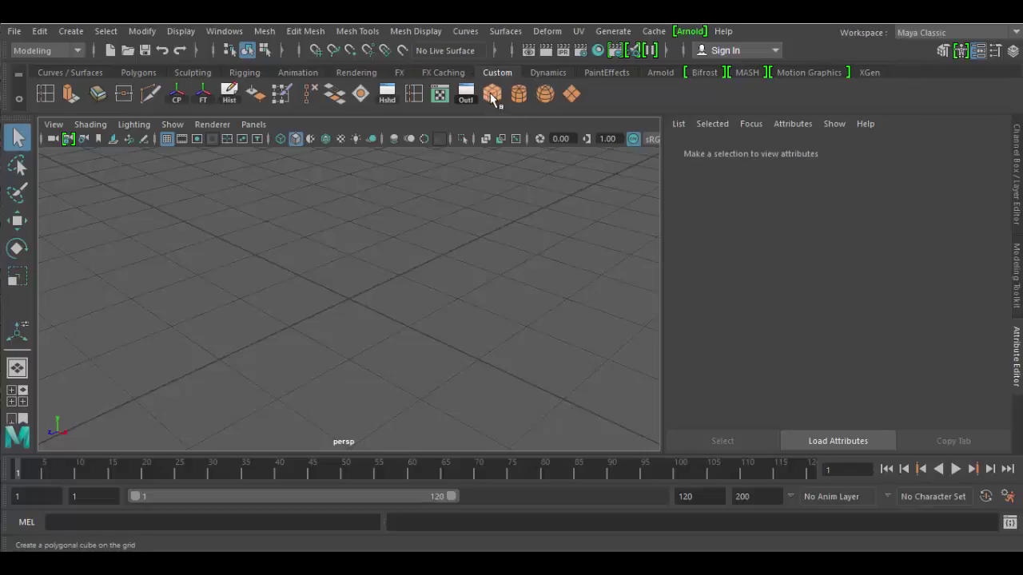
click(494, 93)
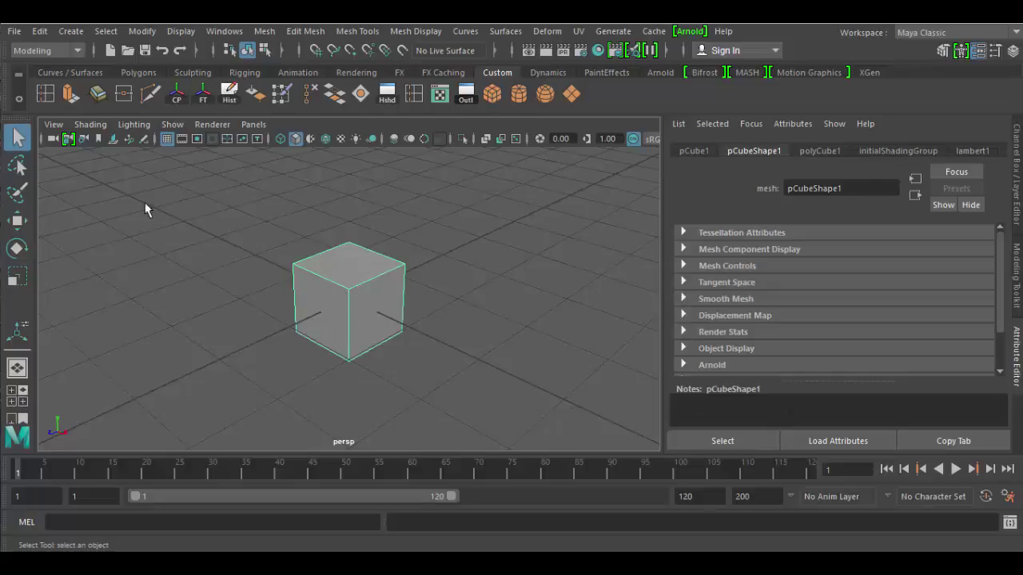
click(44, 94)
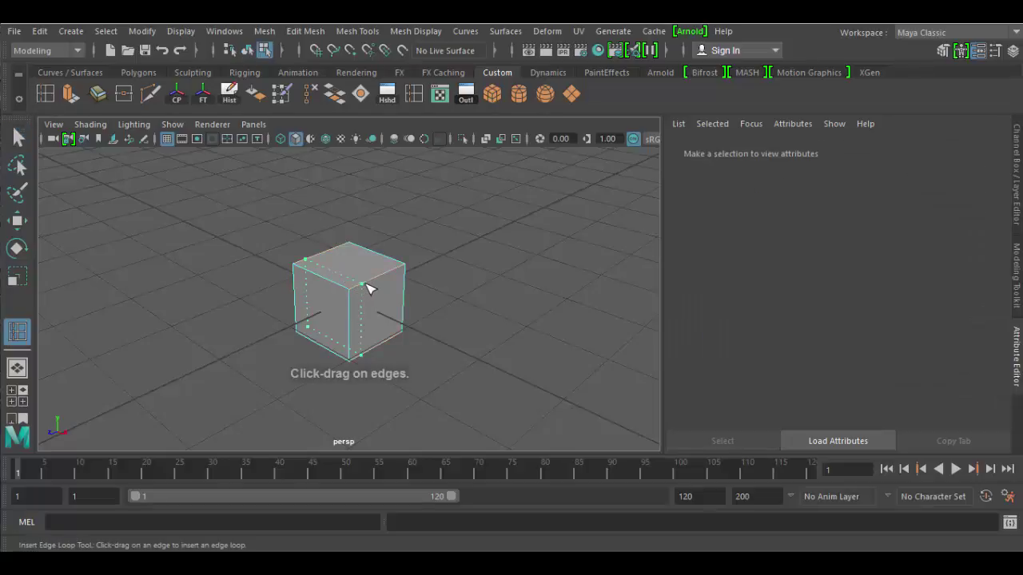
drag(371, 289, 365, 291)
drag(364, 332, 363, 327)
key(q)
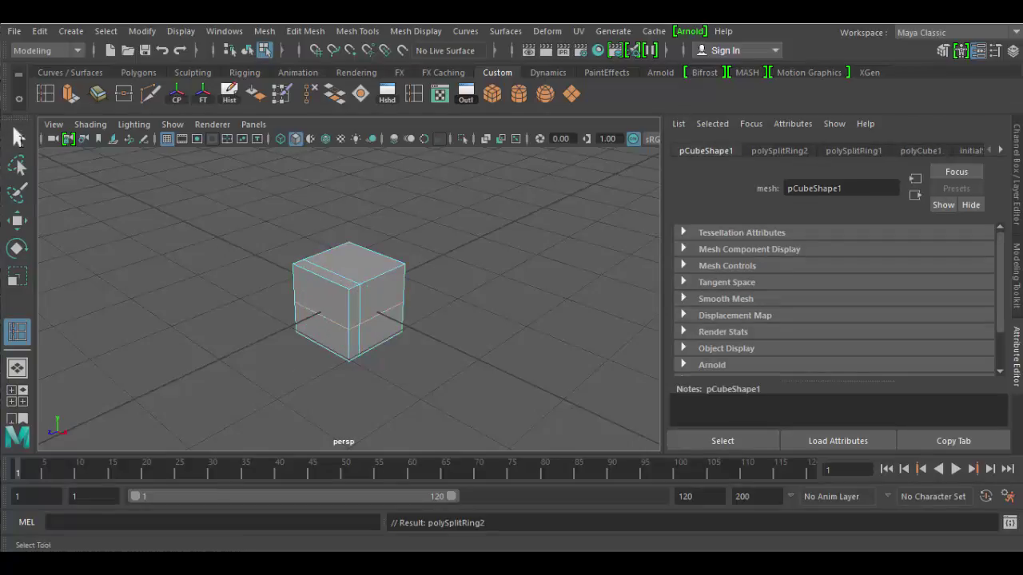
Step: Extrude the large upper face on the cube's right-hand side outward by about 0.638 in local Z
right_click(359, 319)
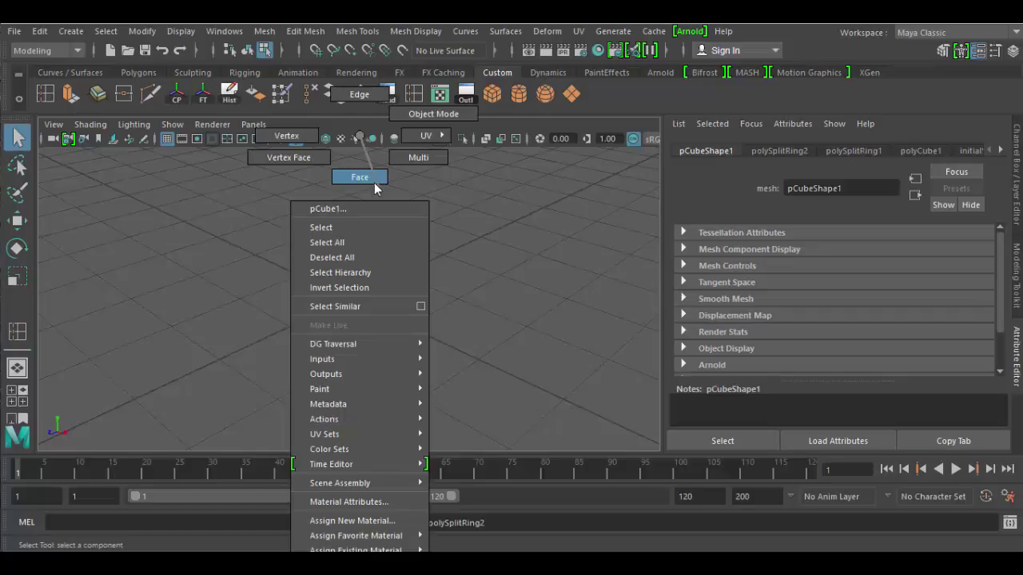
click(374, 182)
click(380, 304)
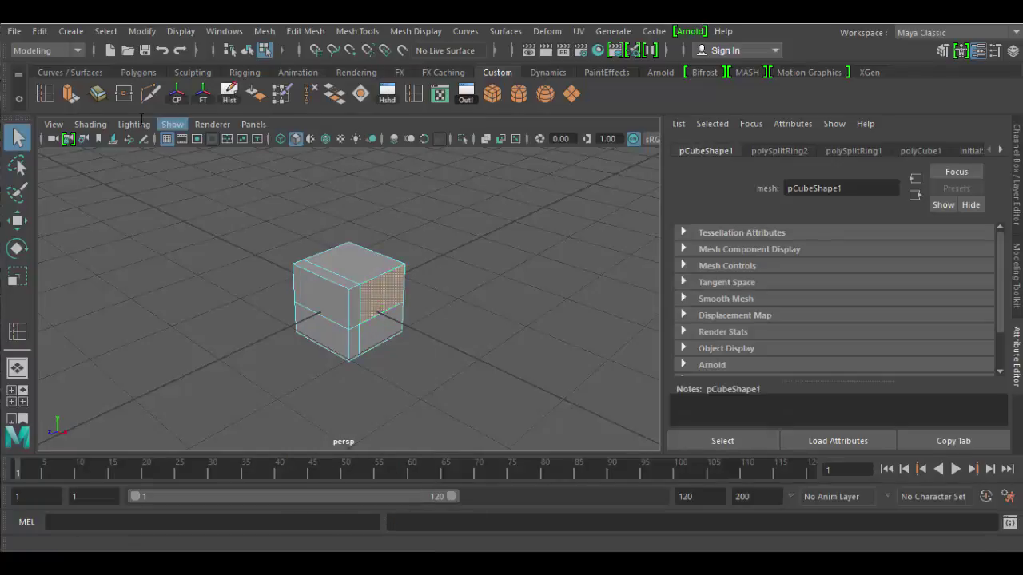
click(70, 94)
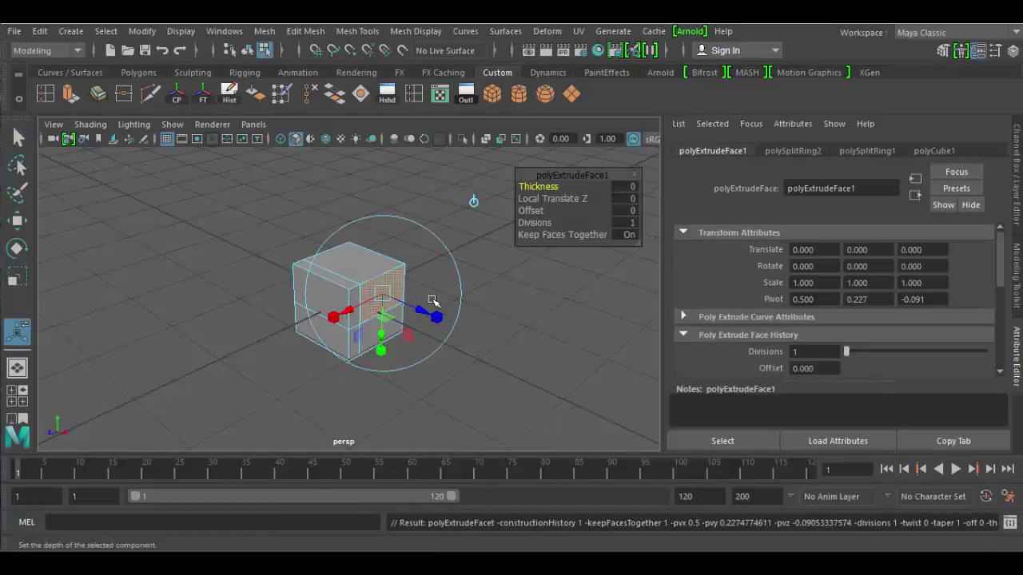
drag(429, 308, 466, 334)
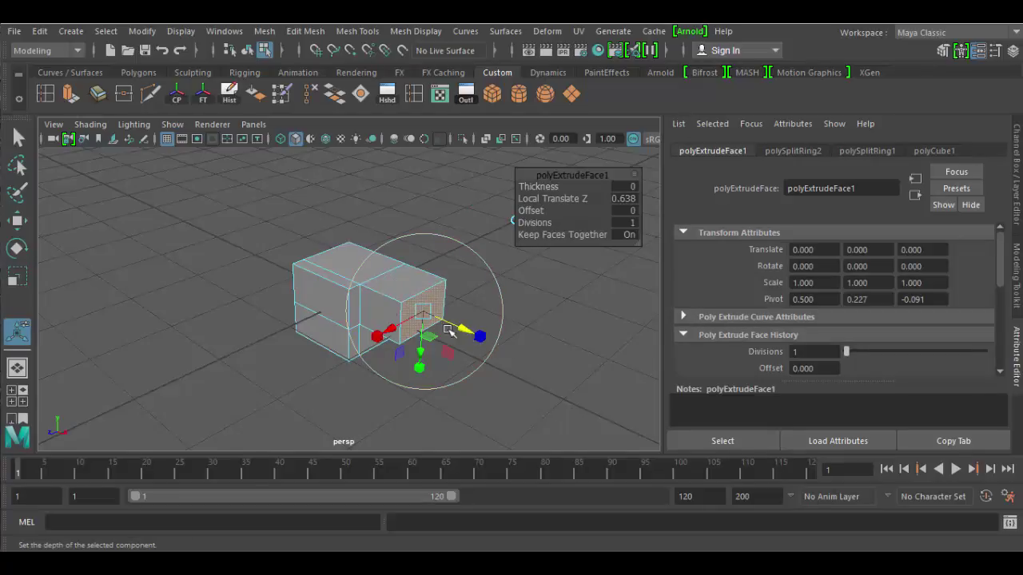
Step: Bevel the extruded end face with an offset of about 0.2 and reselect the whole mesh in object mode
click(98, 94)
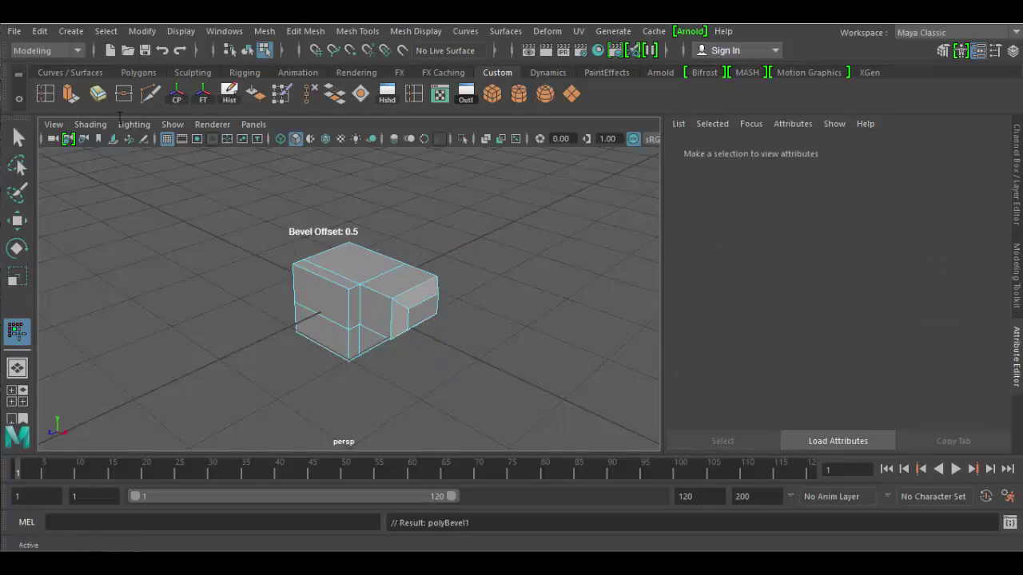
drag(425, 307, 361, 292)
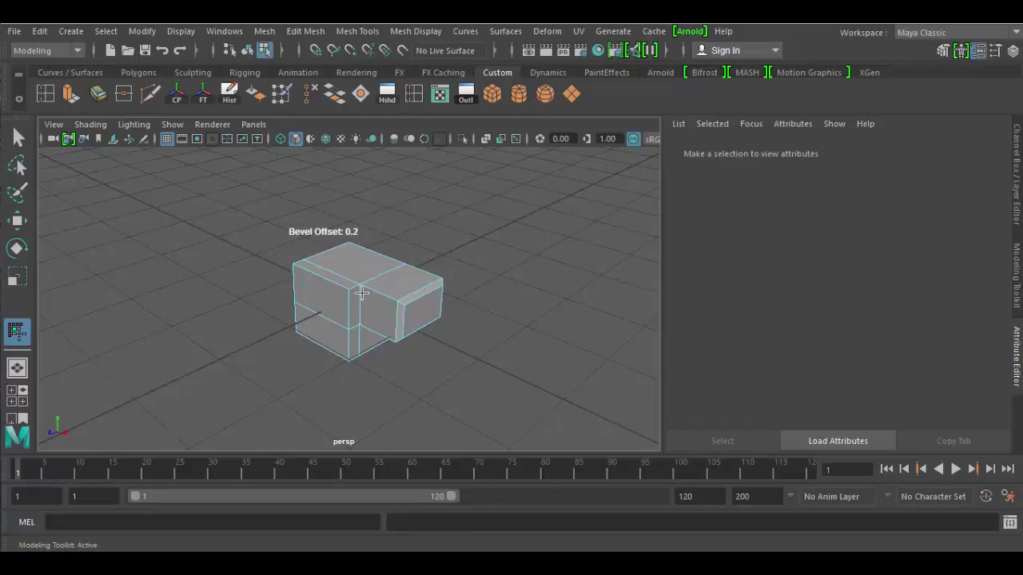
click(17, 138)
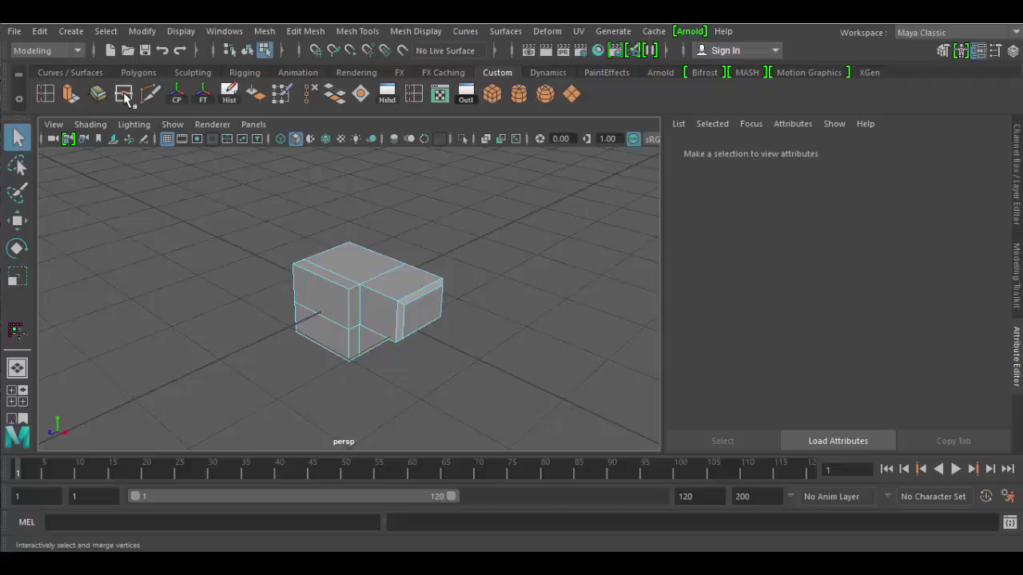
right_drag(339, 136, 390, 115)
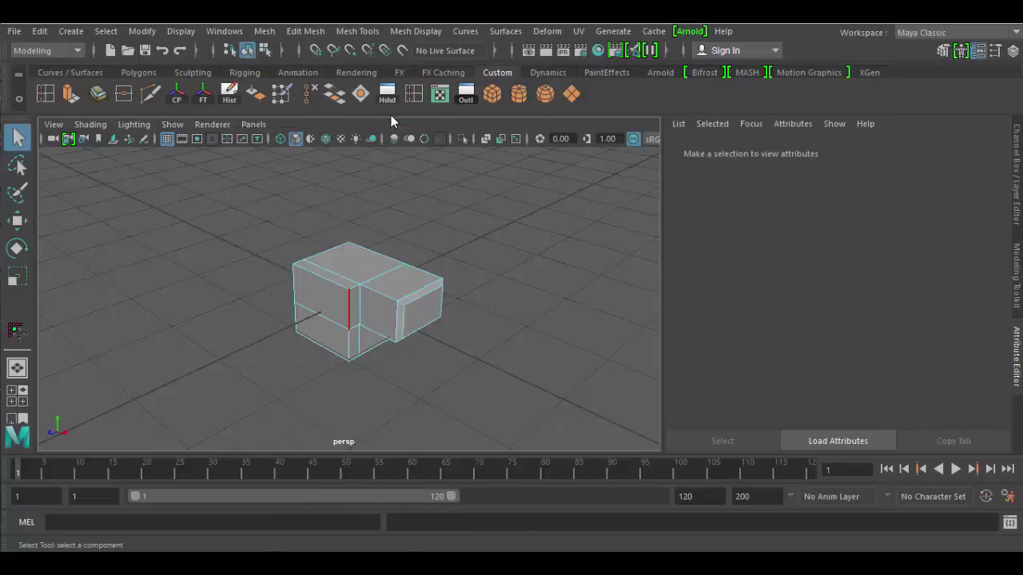
click(387, 310)
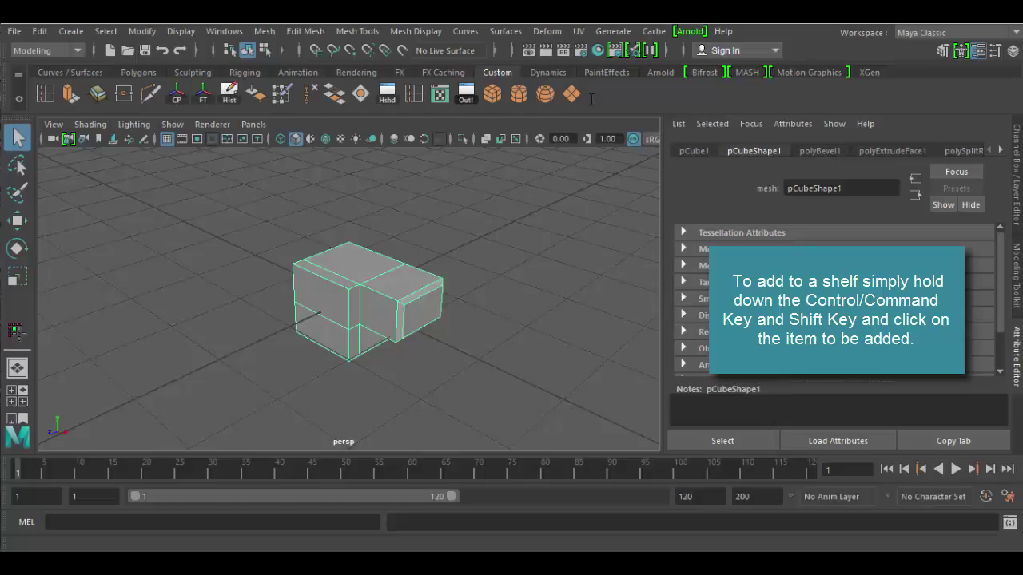
Step: Add the polygon Prism primitive as a shortcut on the Custom shelf
click(71, 31)
mouse_move(91, 84)
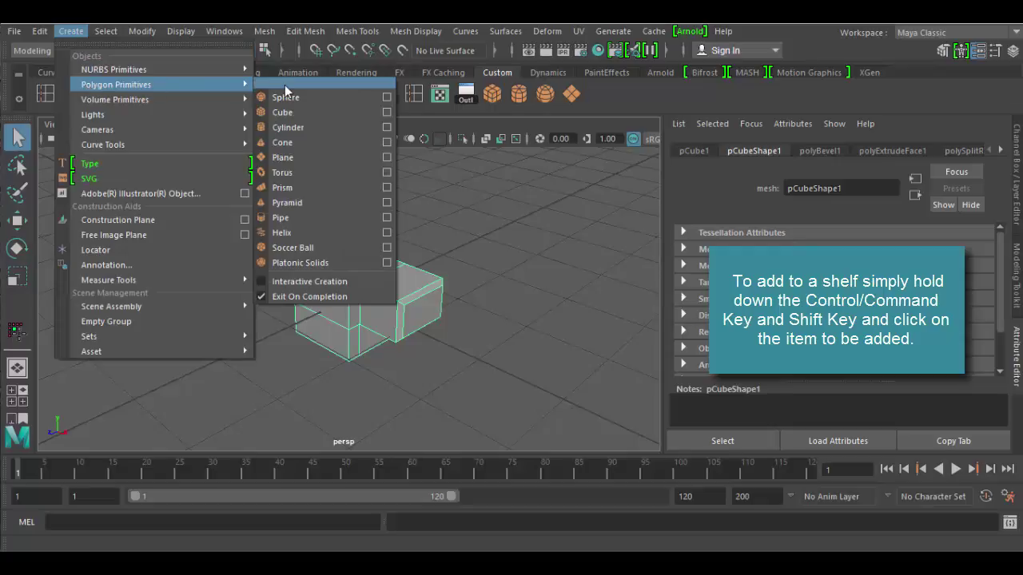
ctrl+shift+click(302, 191)
click(478, 197)
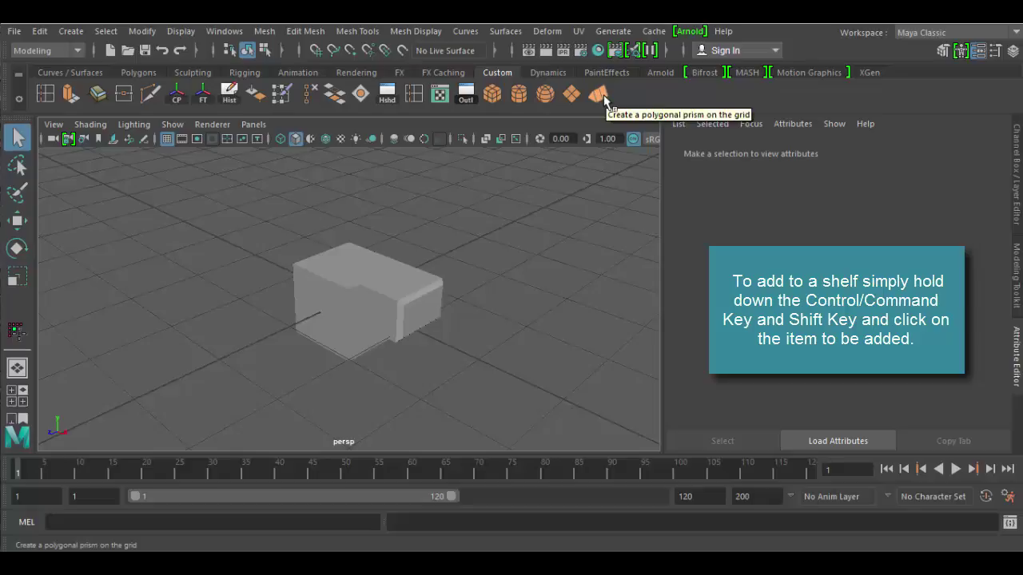
Step: Move the modified cube back along its Z axis away from the origin and create a polygon prism from the new shelf shortcut
click(357, 292)
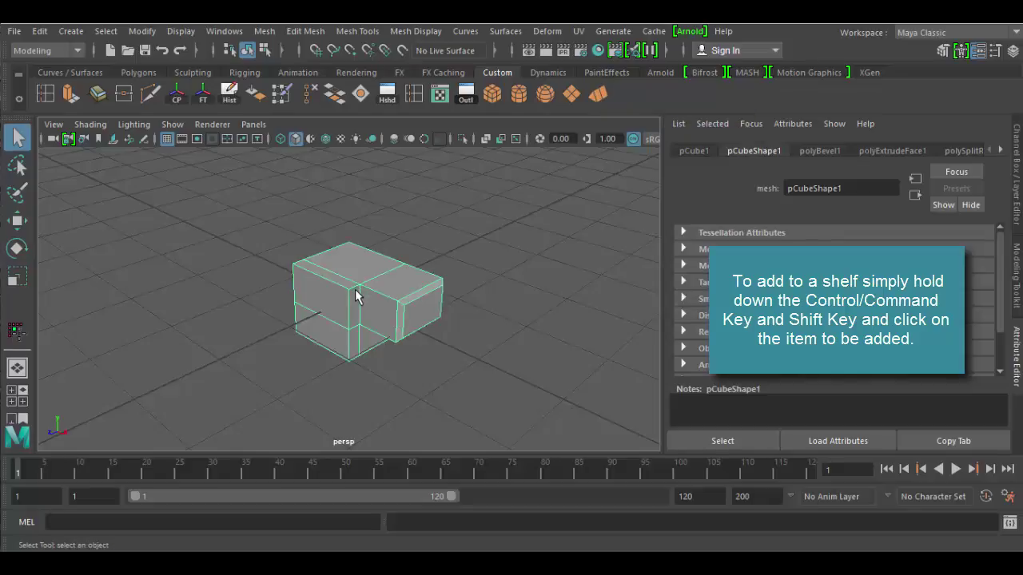
key(w)
drag(296, 323, 484, 185)
click(597, 93)
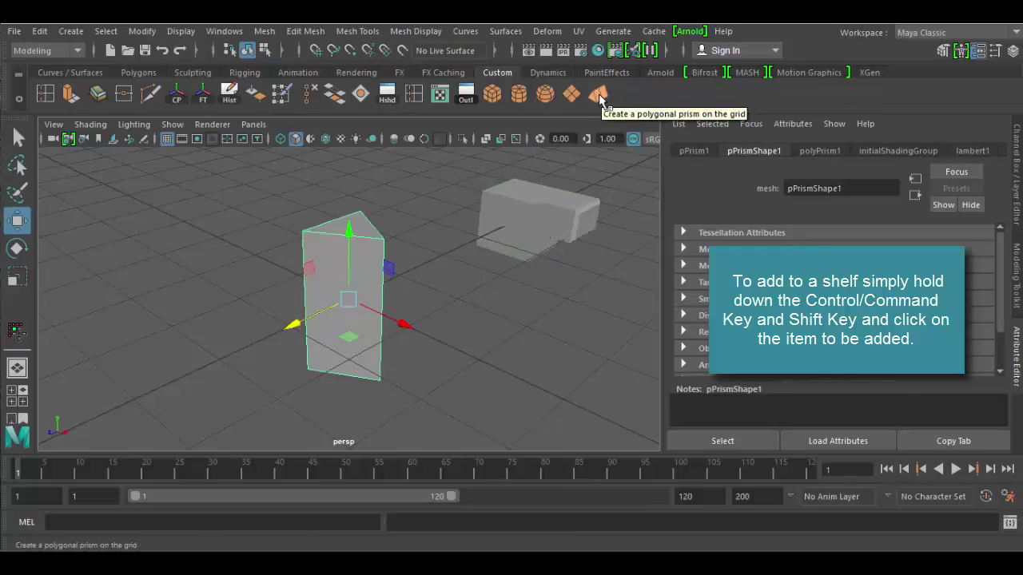
Step: Reposition the prism shortcut along the Custom shelf, return it to the end and delete it from the shelf
middle_drag(598, 94, 561, 95)
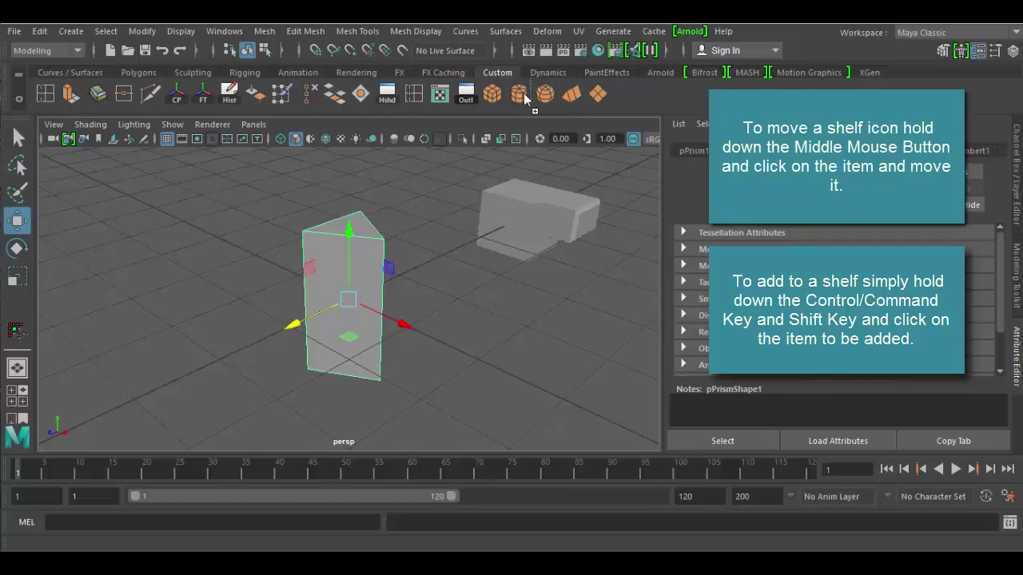
middle_drag(398, 102, 499, 101)
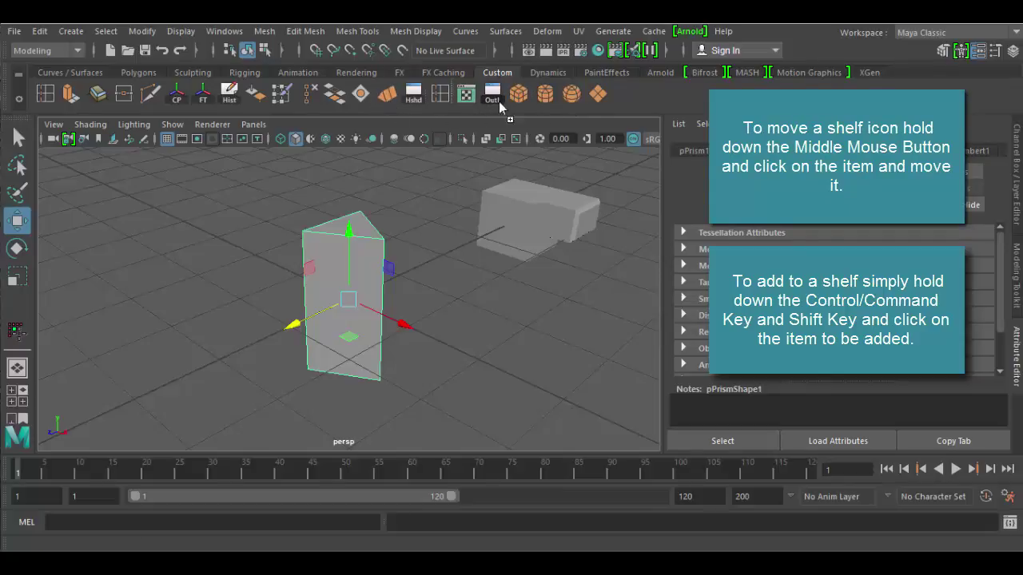
middle_drag(616, 99, 617, 99)
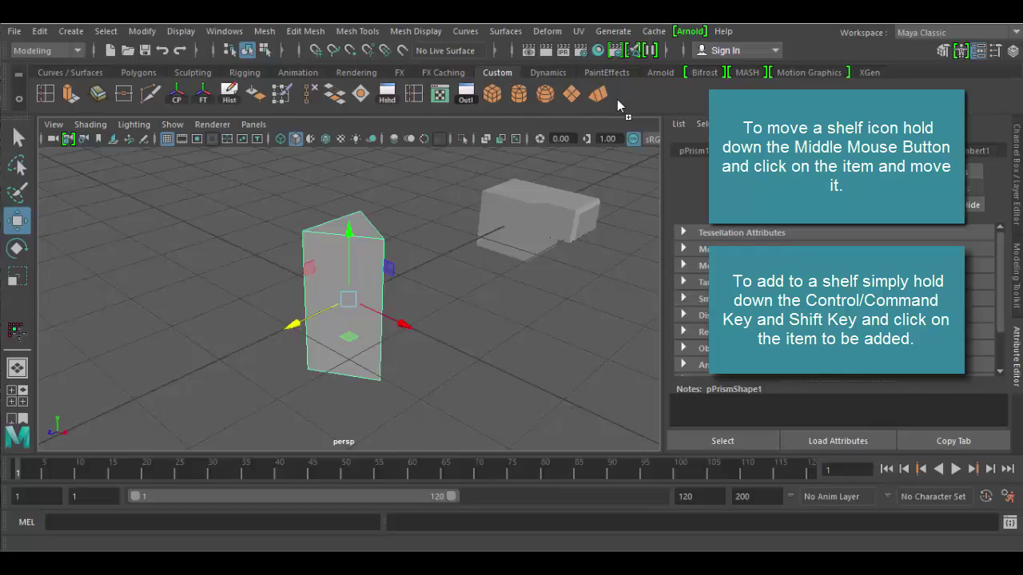
right_click(603, 96)
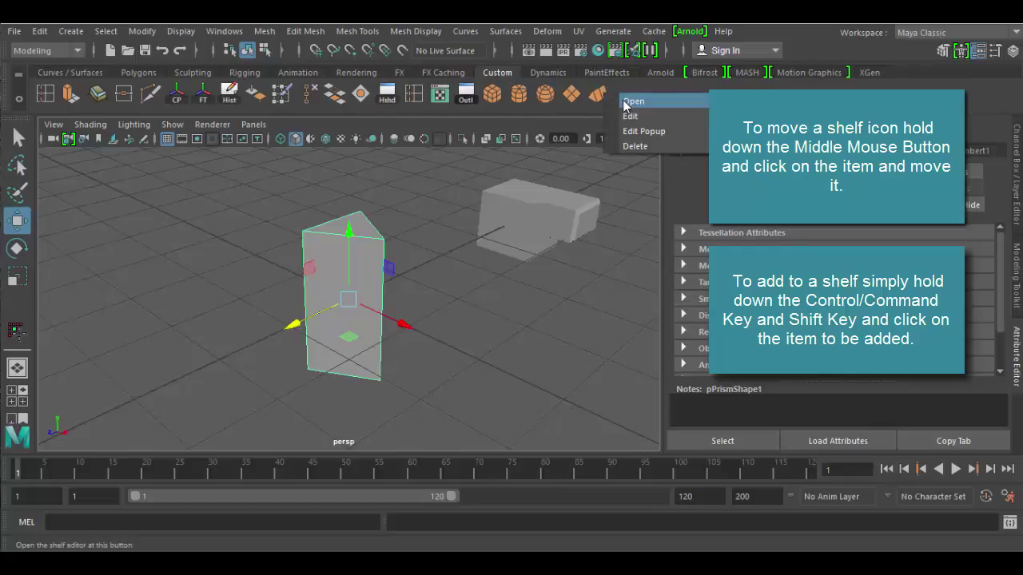
click(635, 146)
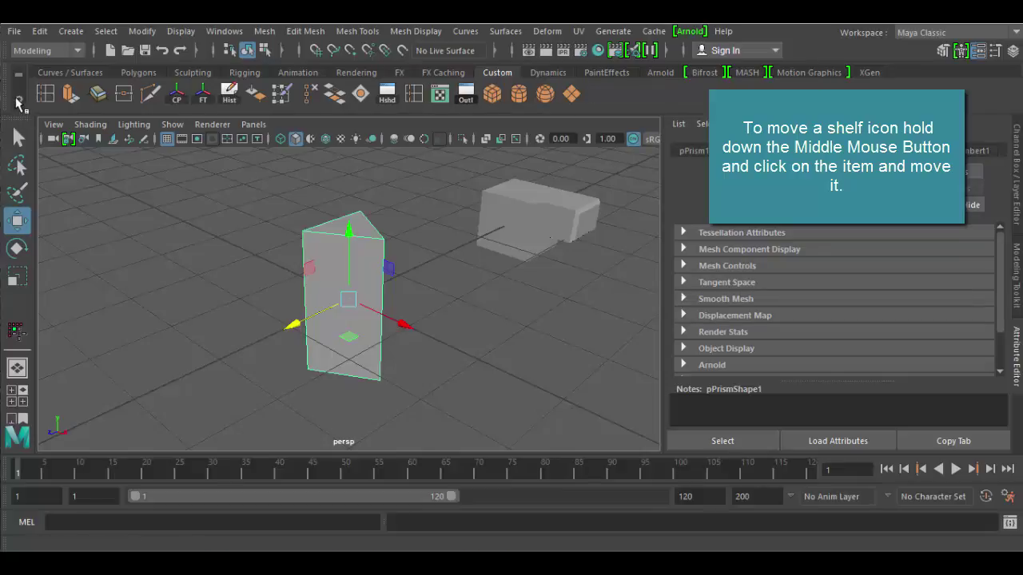
Step: Create a new shelf named JK
click(19, 102)
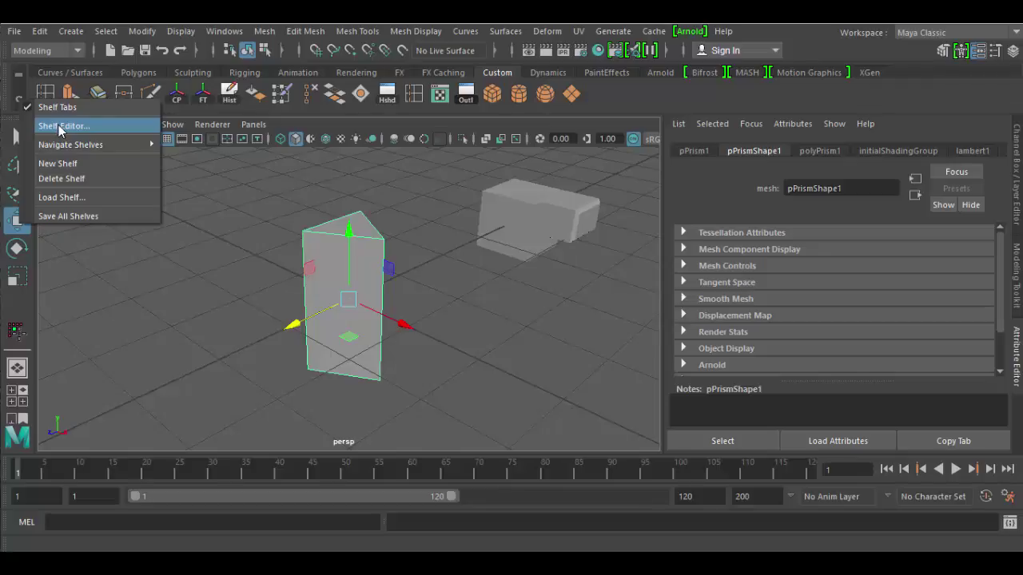
click(74, 164)
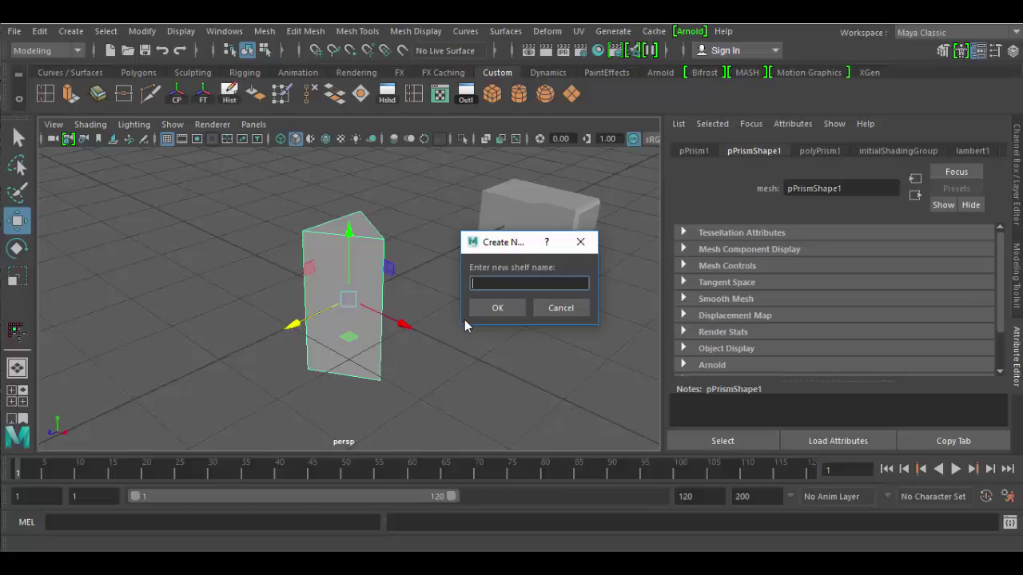
text(JK)
click(497, 307)
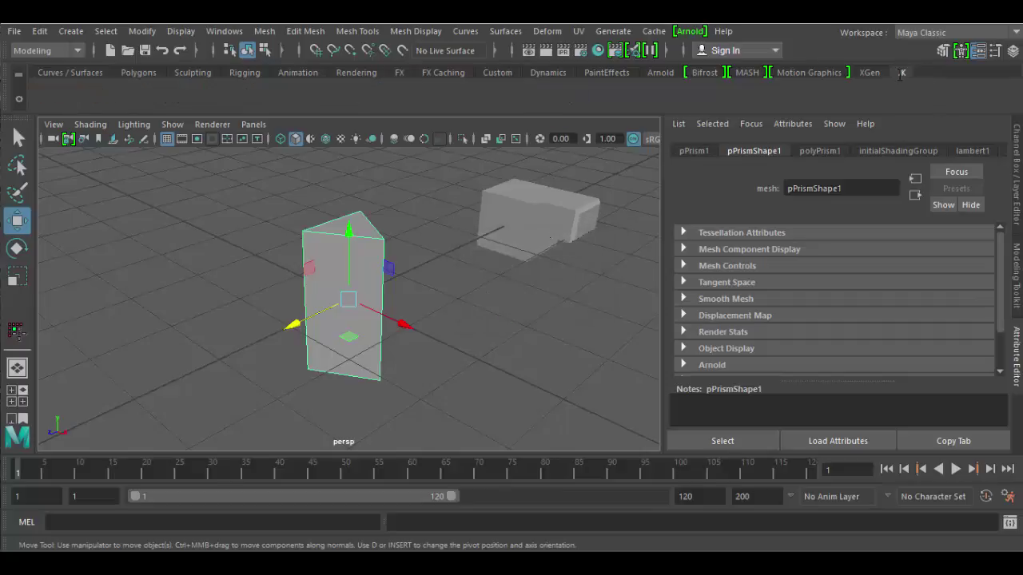
Step: Add the polygon Sphere primitive and the Edit Mesh Extrude command as shortcuts on the JK shelf
click(72, 32)
mouse_move(84, 85)
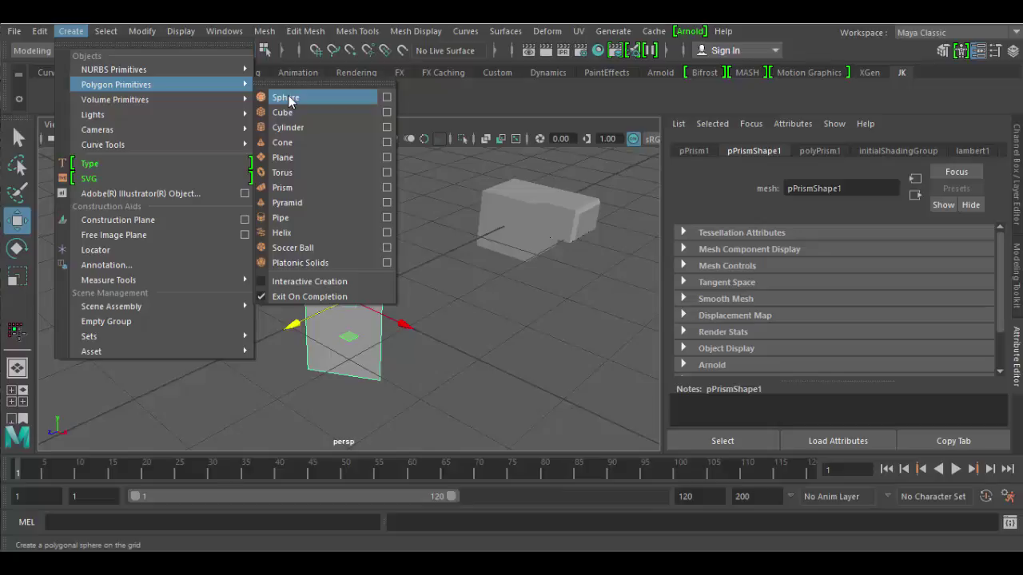
ctrl+shift+click(288, 100)
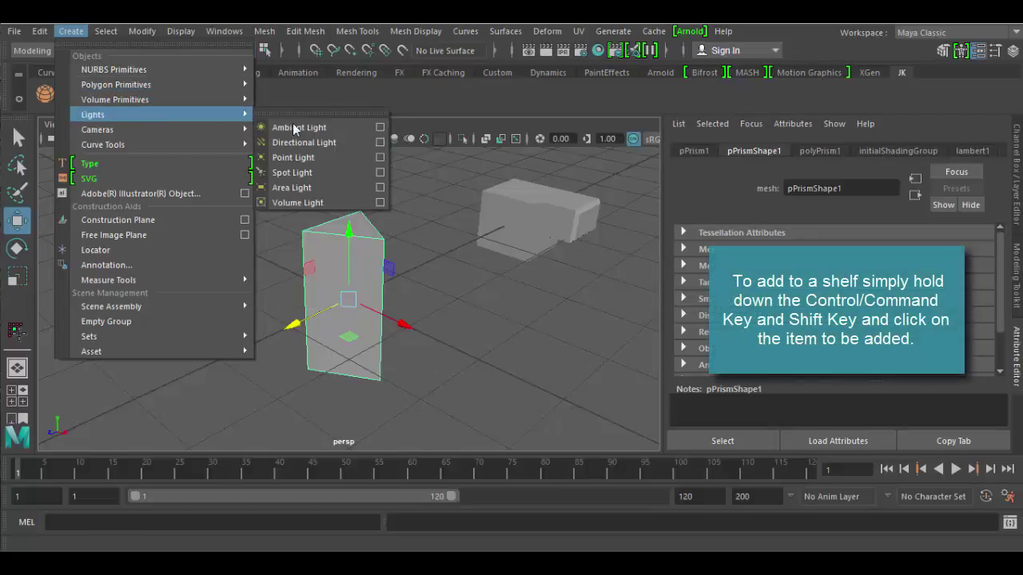
click(410, 167)
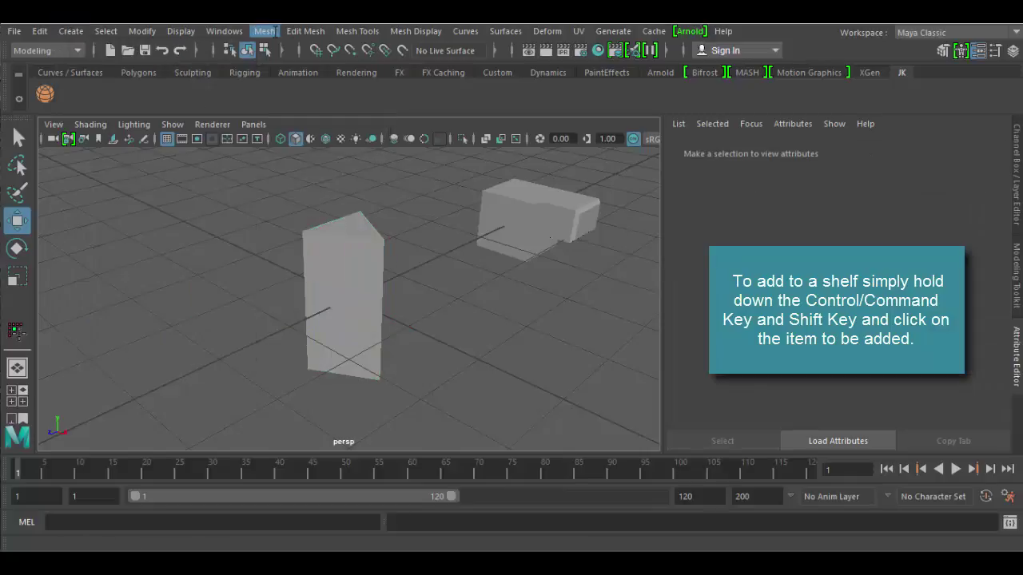
click(312, 32)
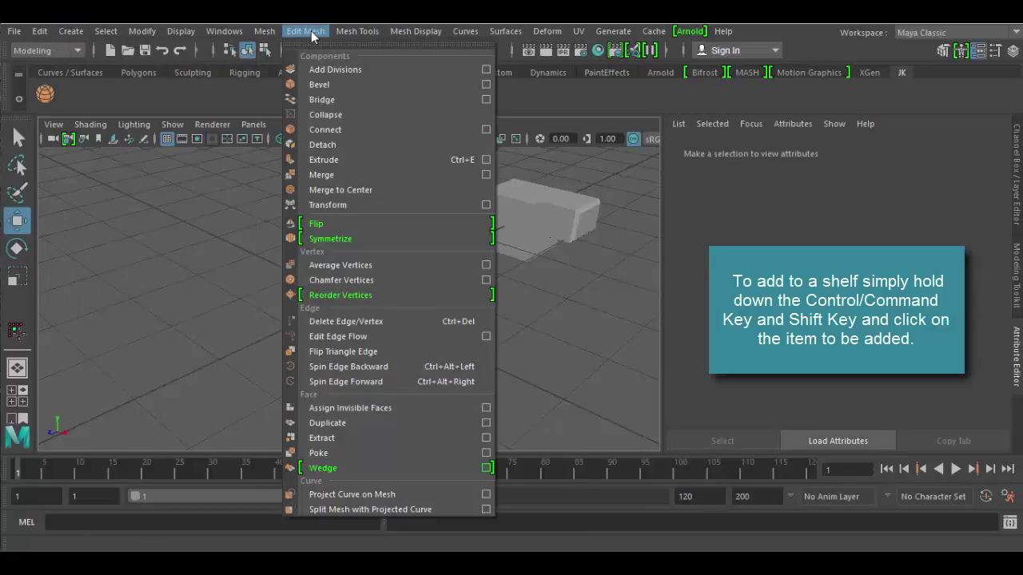
ctrl+shift+click(330, 163)
click(196, 205)
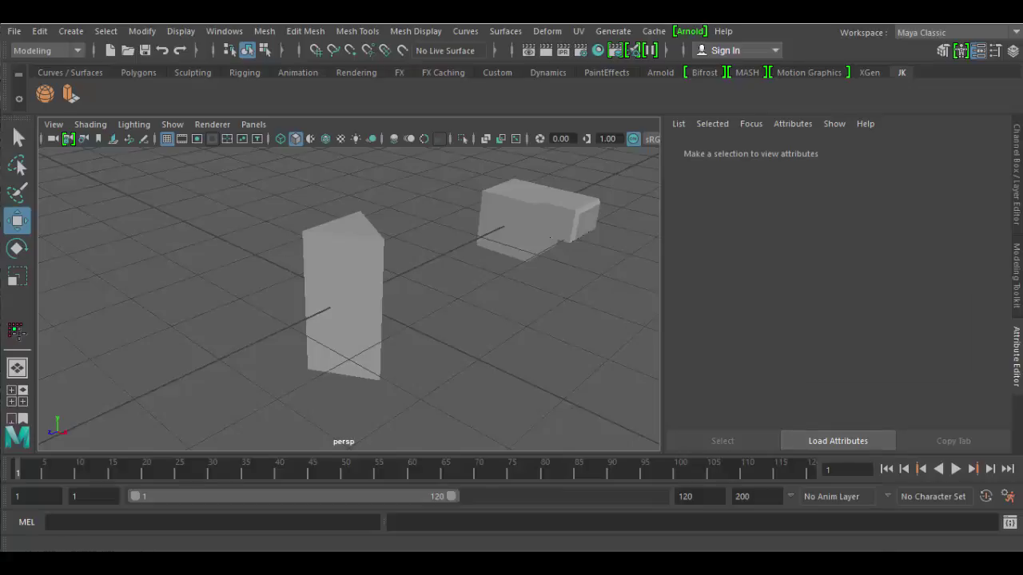
Step: Switch to Illustrator and export the Extrude artwork to the Desktop as extrude.png at 150 ppi with a transparent background, replacing the existing file
click(919, 501)
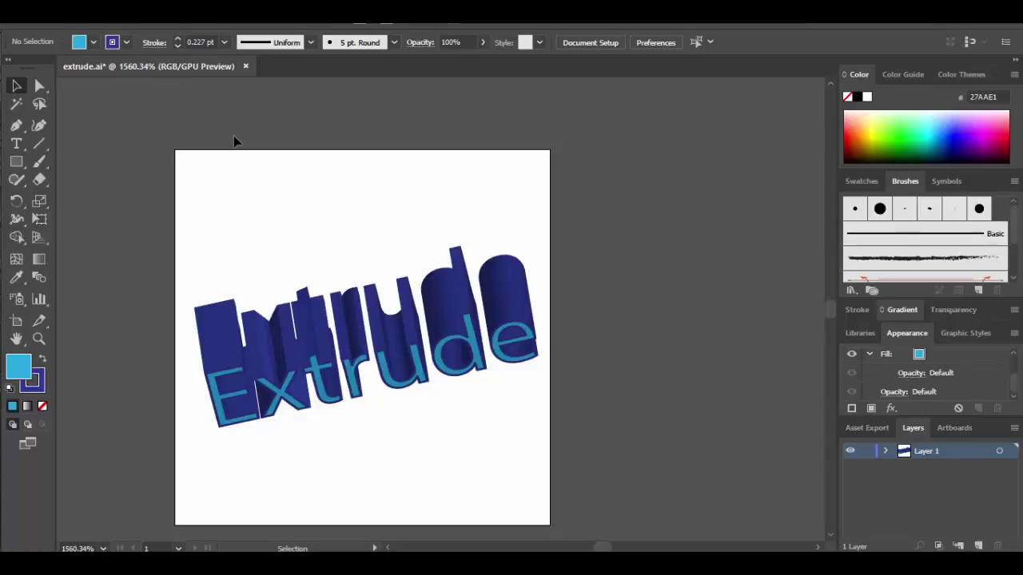
click(63, 24)
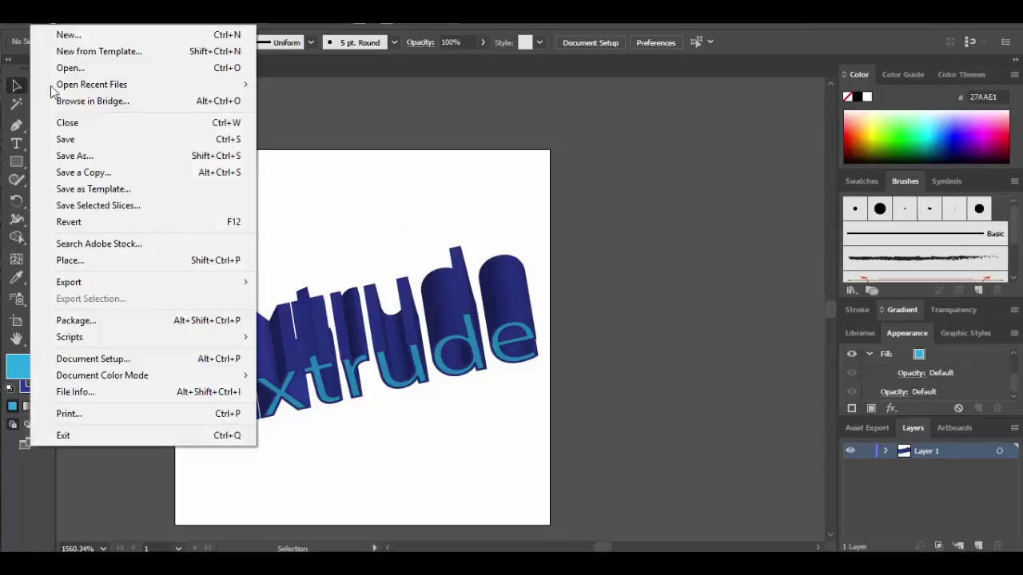
mouse_move(90, 286)
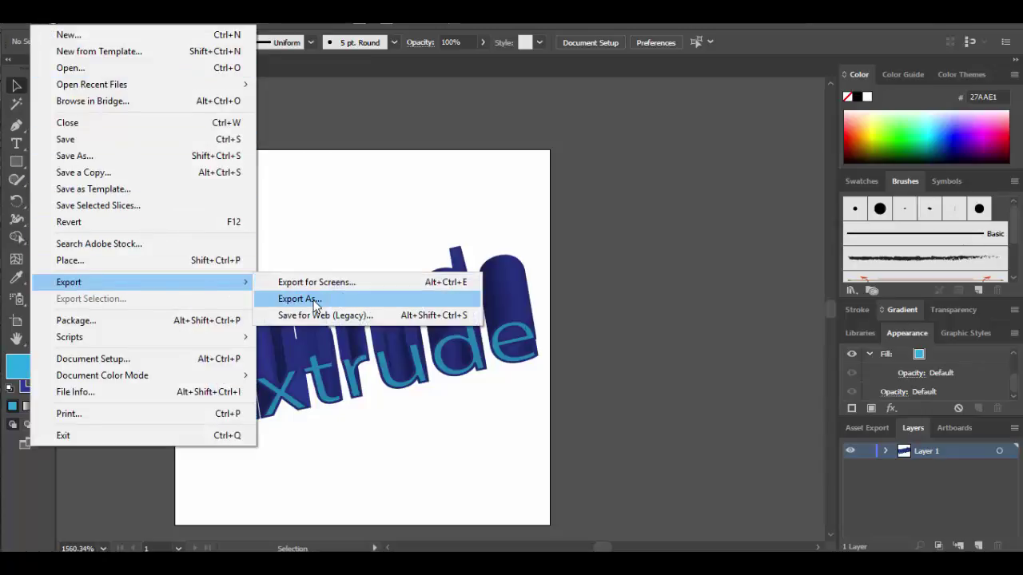
click(316, 302)
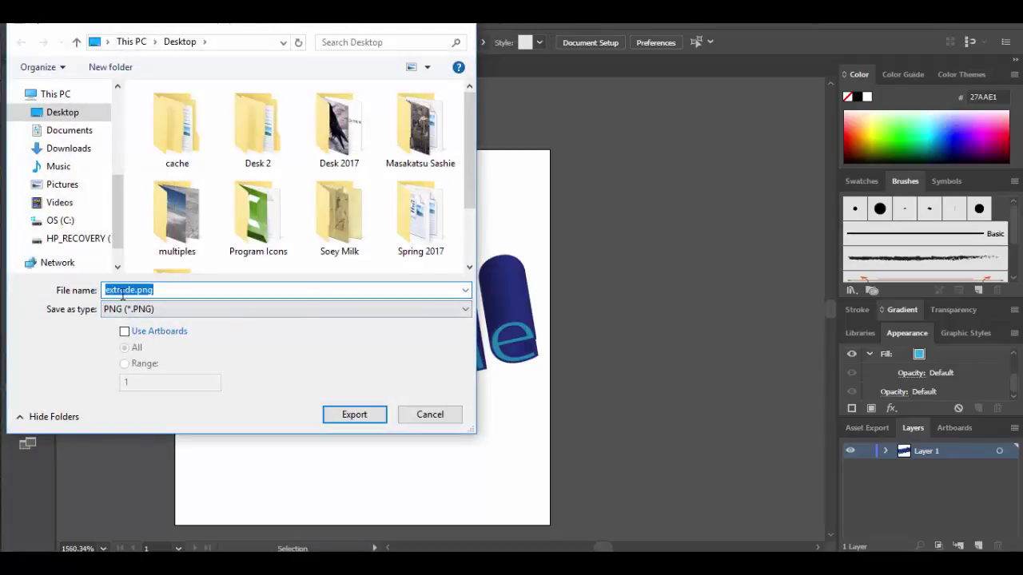
click(61, 112)
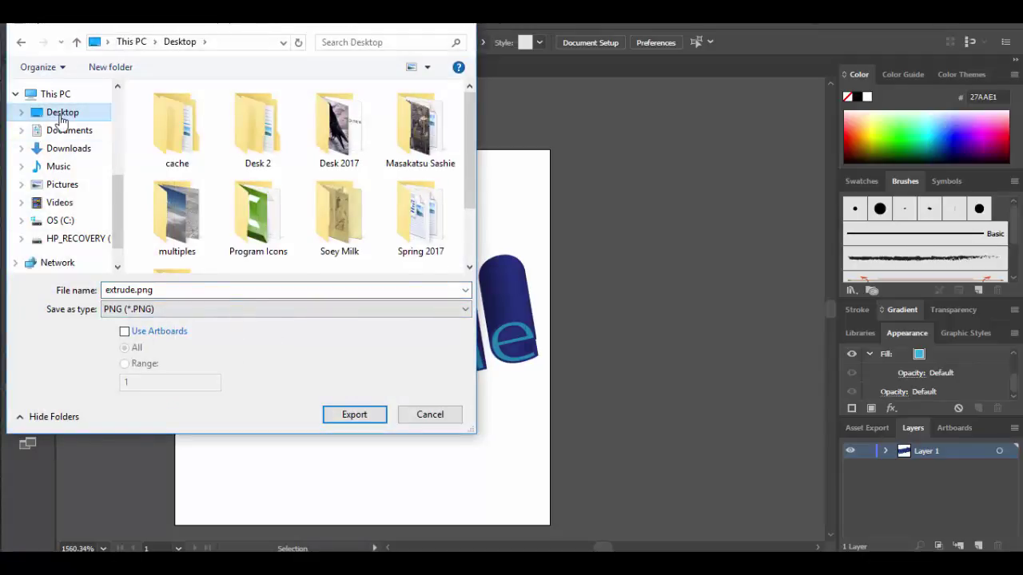
click(354, 417)
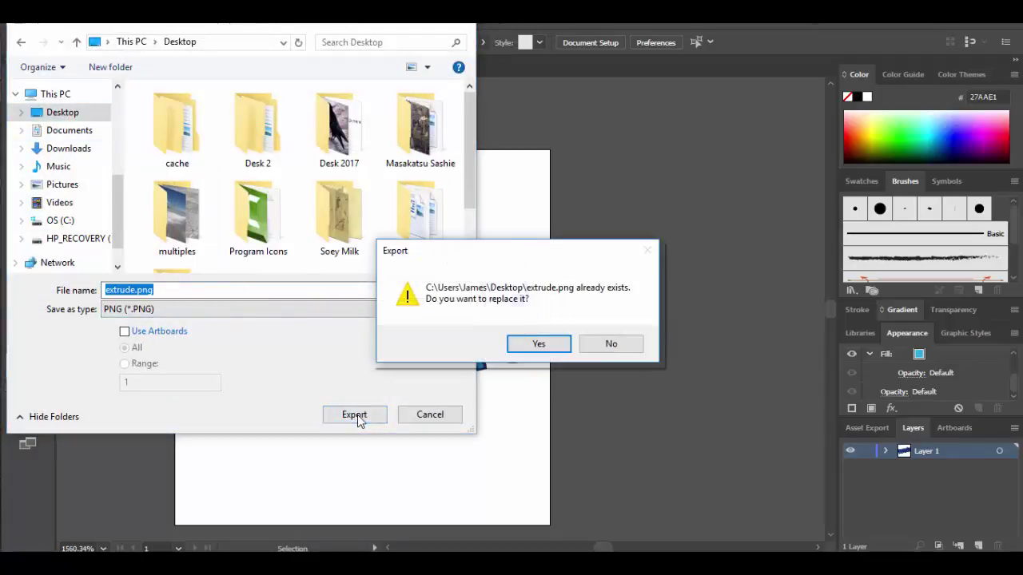
click(539, 343)
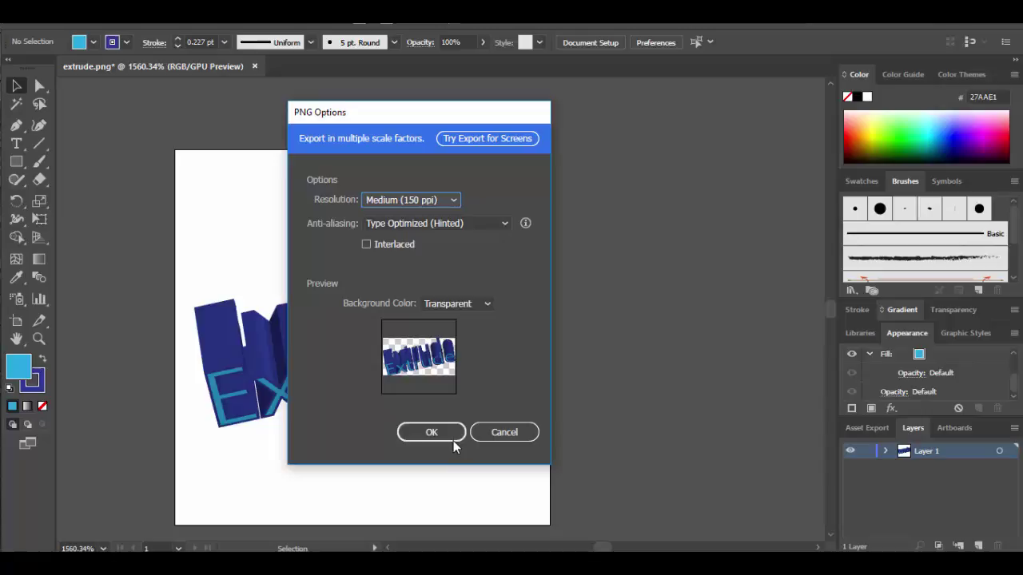
click(432, 432)
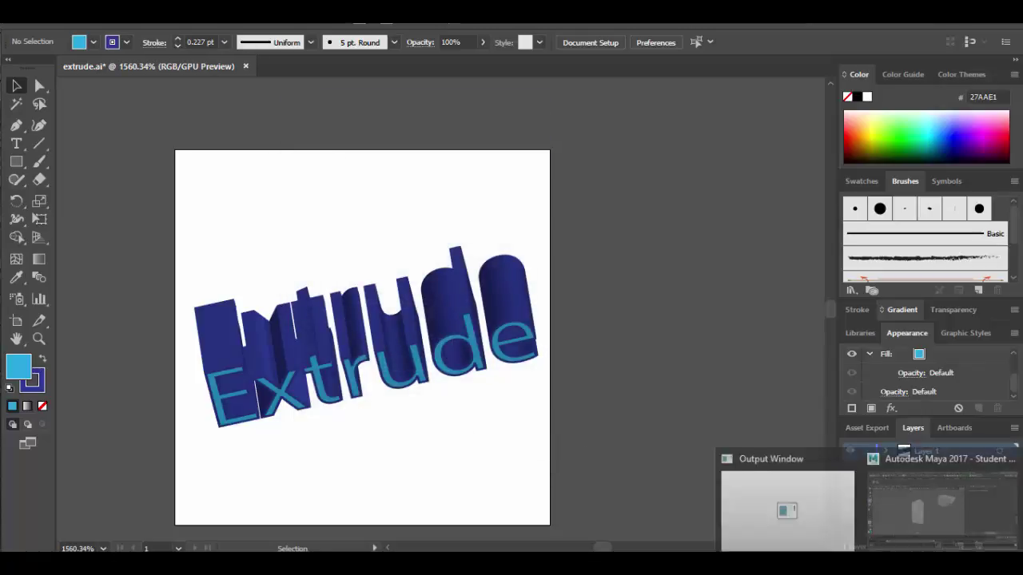
Step: Switch back to Maya, open the Shelf Editor and select the Extrude item in the JK shelf's contents
click(922, 523)
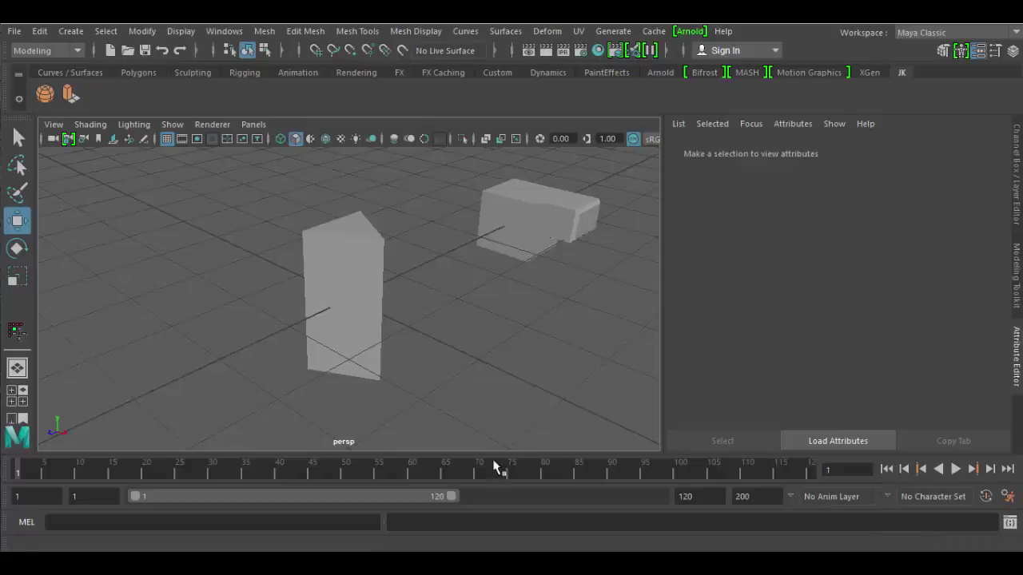
click(18, 102)
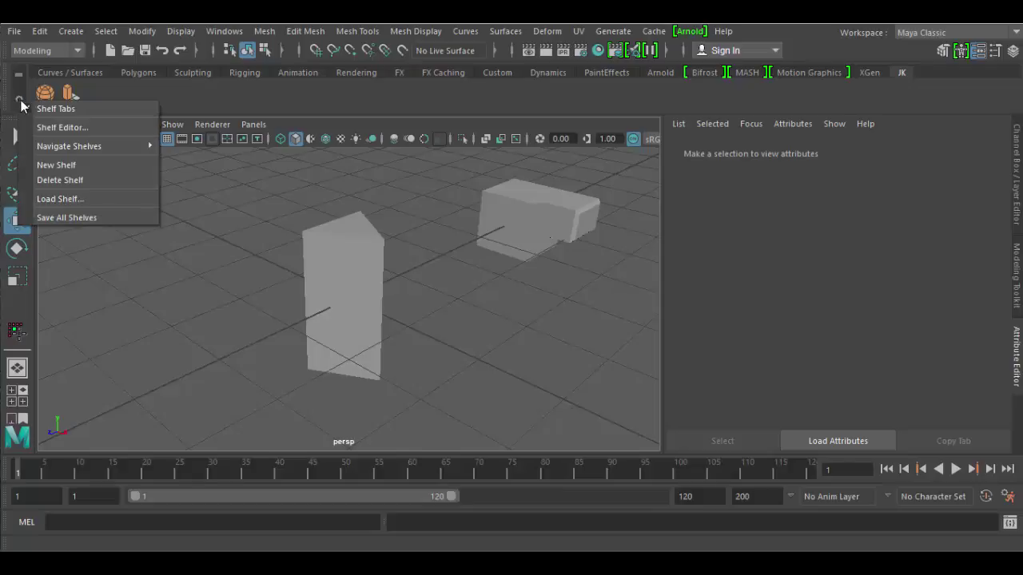
mouse_move(34, 146)
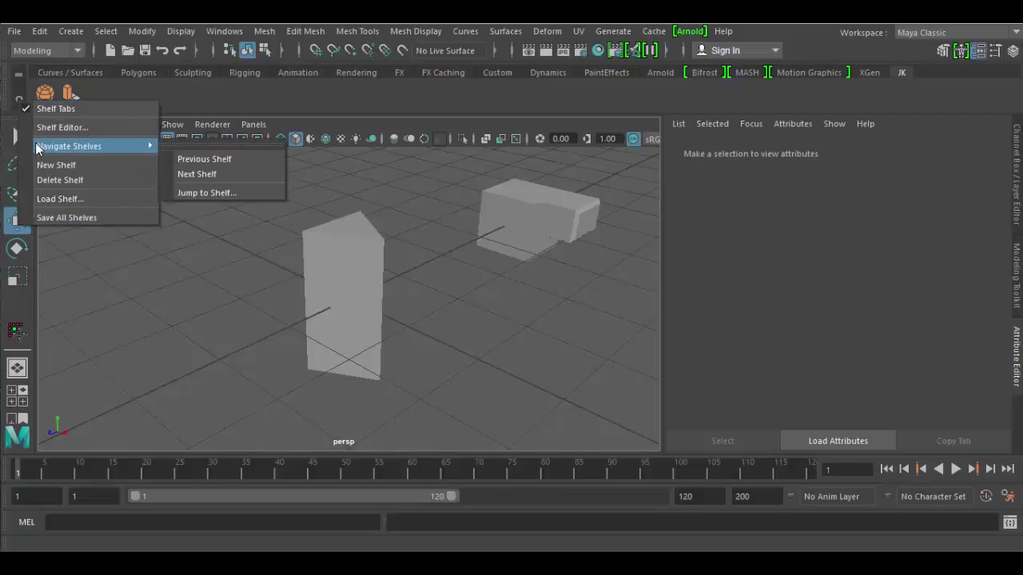
click(76, 127)
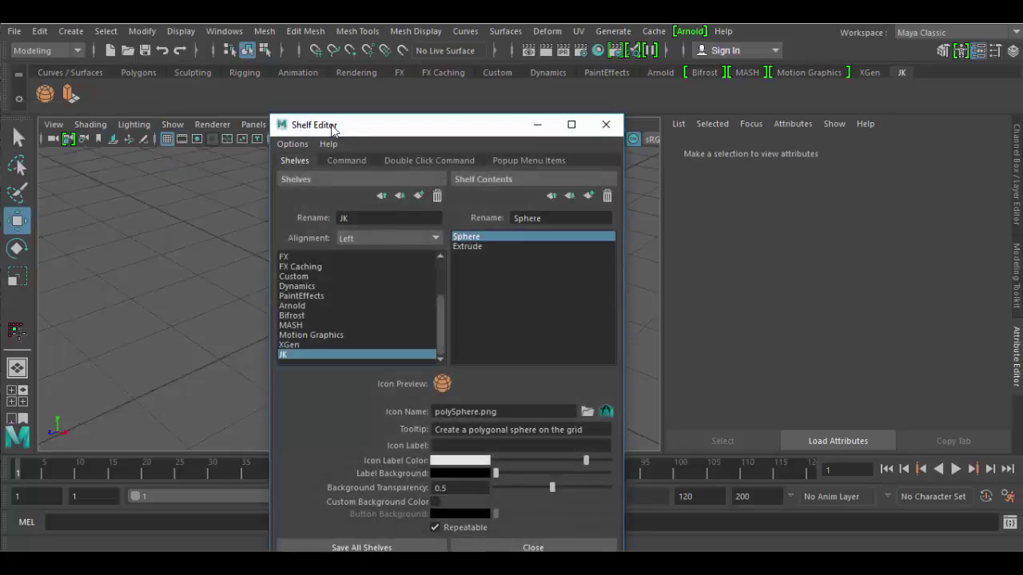
drag(350, 129, 404, 98)
scroll(382, 256, up, 2)
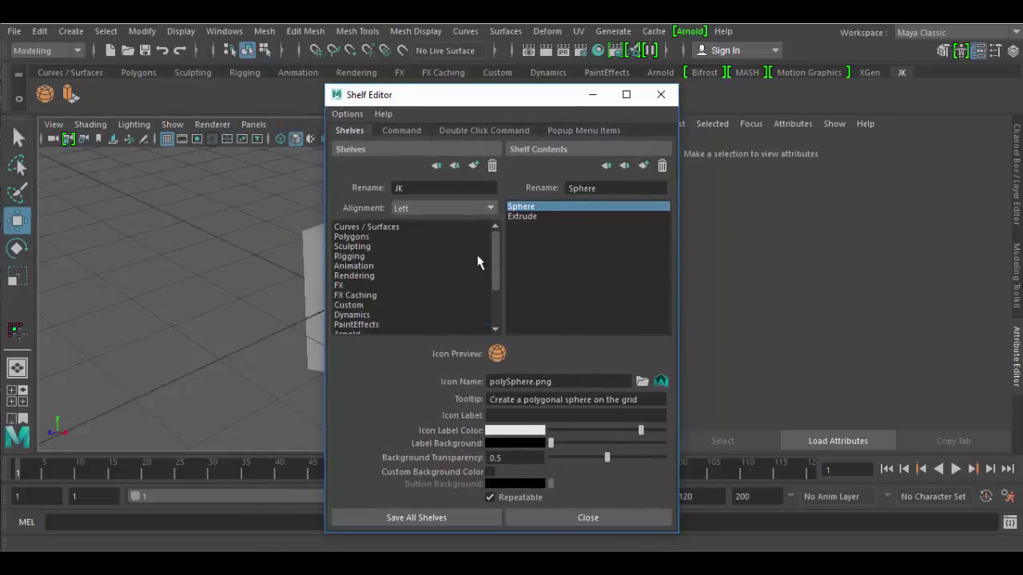
scroll(369, 310, down, 2)
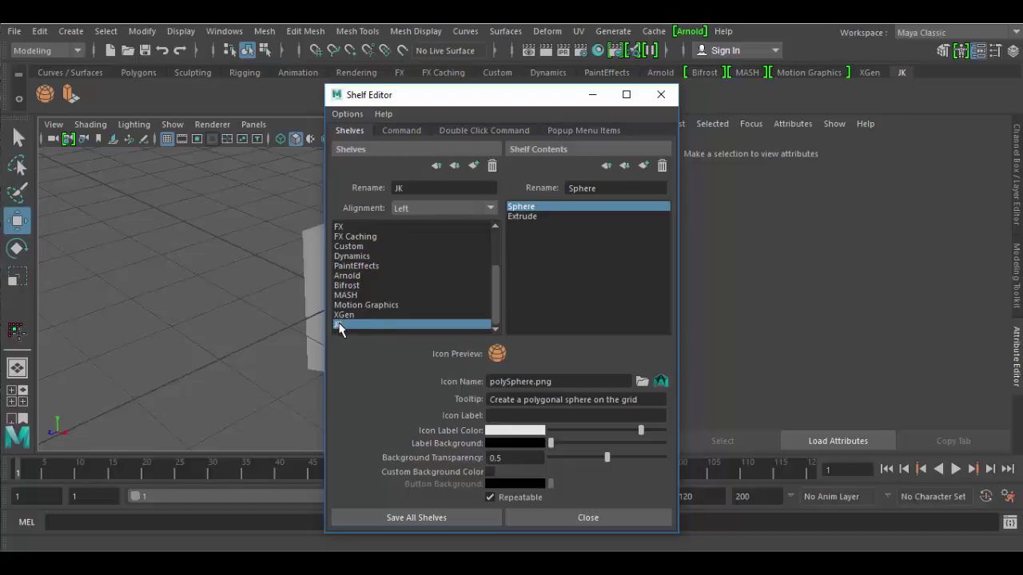
click(535, 216)
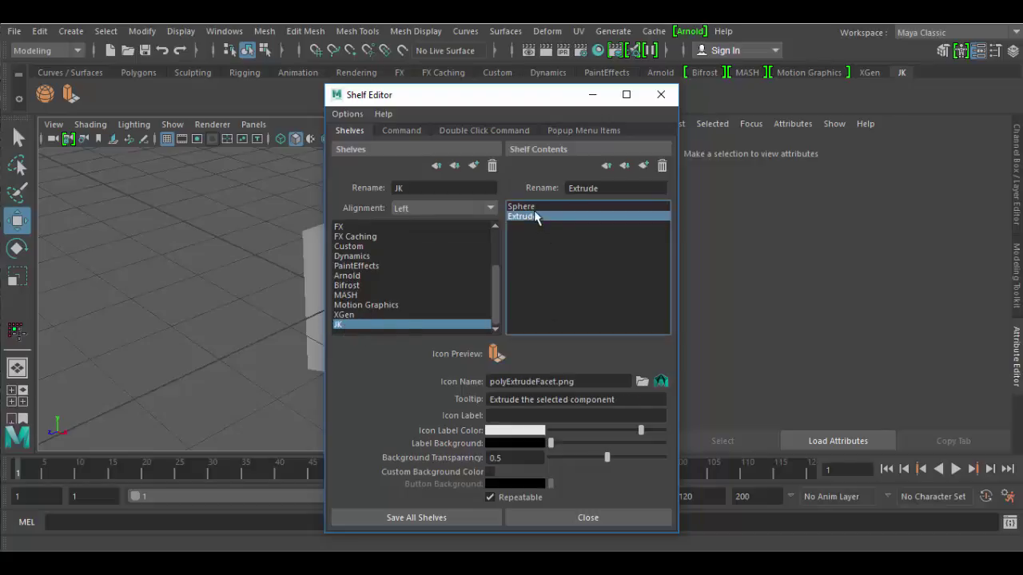
click(536, 210)
click(536, 217)
Step: Change the Extrude item's tooltip to "Extrude the Face"
drag(631, 400, 460, 398)
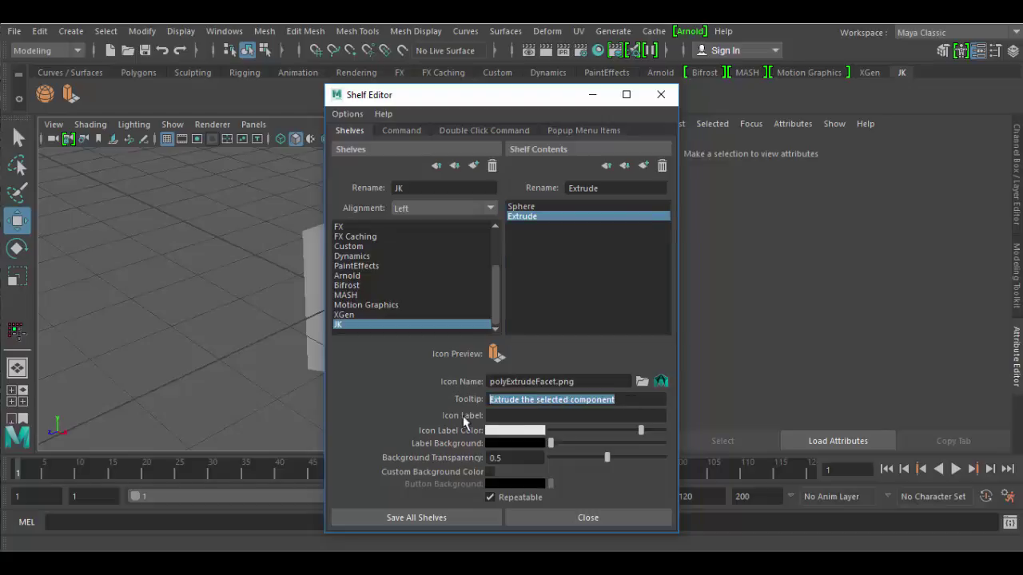
click(621, 400)
key(shift+Left)
key(shift+Left)
key(shift+Left)
key(shift+Left)
key(shift+Left)
key(shift+Left)
key(shift+Left)
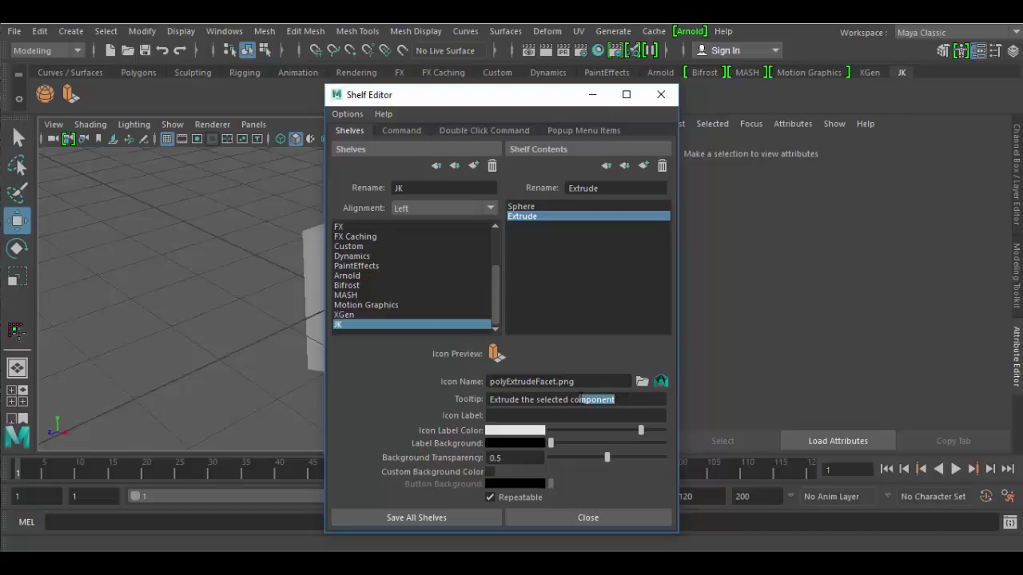
key(shift+Left)
key(shift+Left)
key(shift+Left)
key(shift+Left)
key(shift+Left)
key(shift+Left)
key(shift+Left)
key(shift+Left)
key(shift+Left)
key(shift+Left)
key(shift+Left)
key(shift+Left)
key(shift+Left)
key(shift+Left)
key(shift+Left)
key(shift+Right)
key(shift+Right)
key(shift+Right)
key(shift+Right)
text(F)
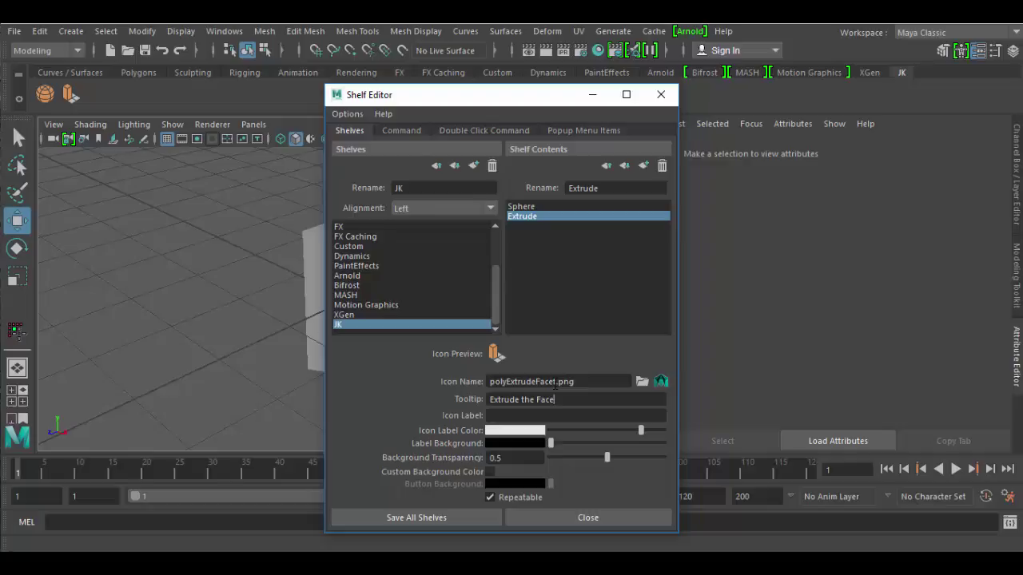
Step: Check the factory icons, then assign extrude.png from the Desktop as the Extrude item's icon instead
click(661, 382)
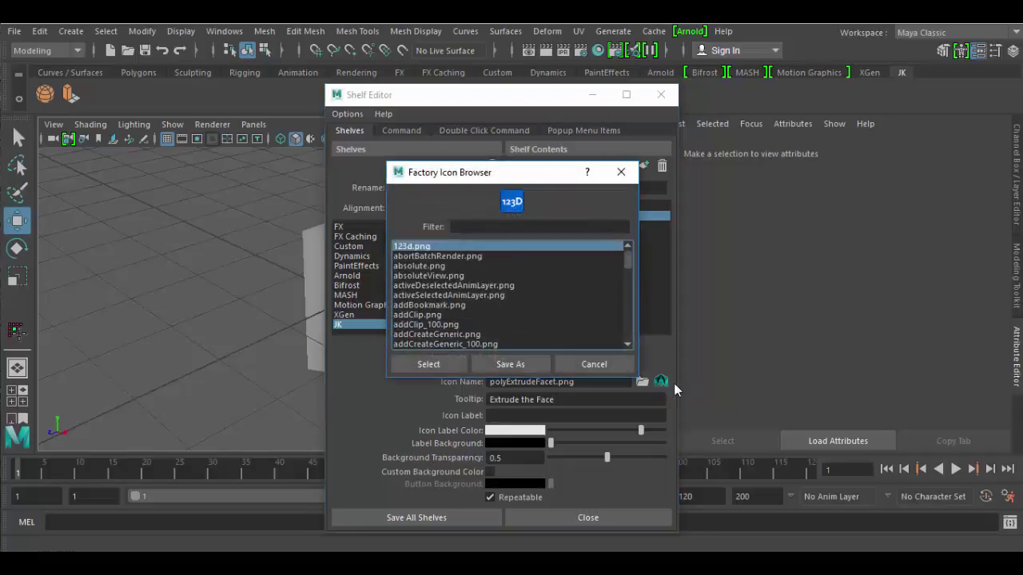
click(620, 172)
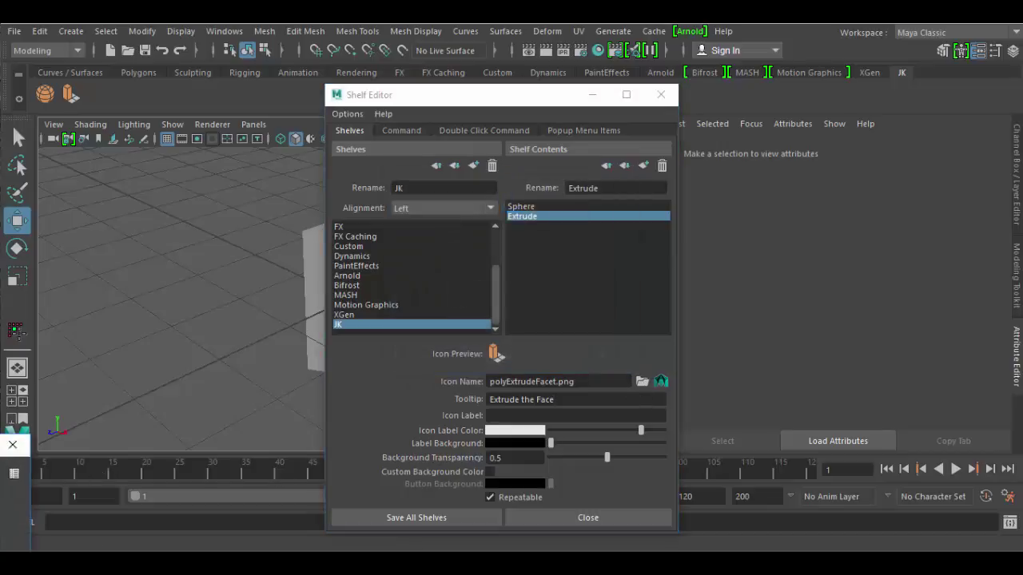
drag(6, 445, 531, 80)
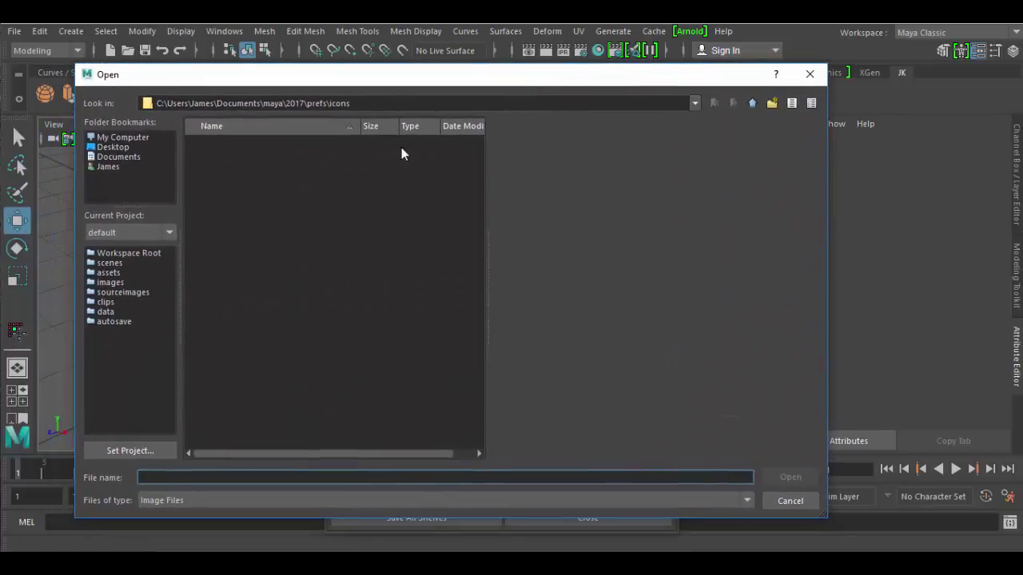
click(126, 147)
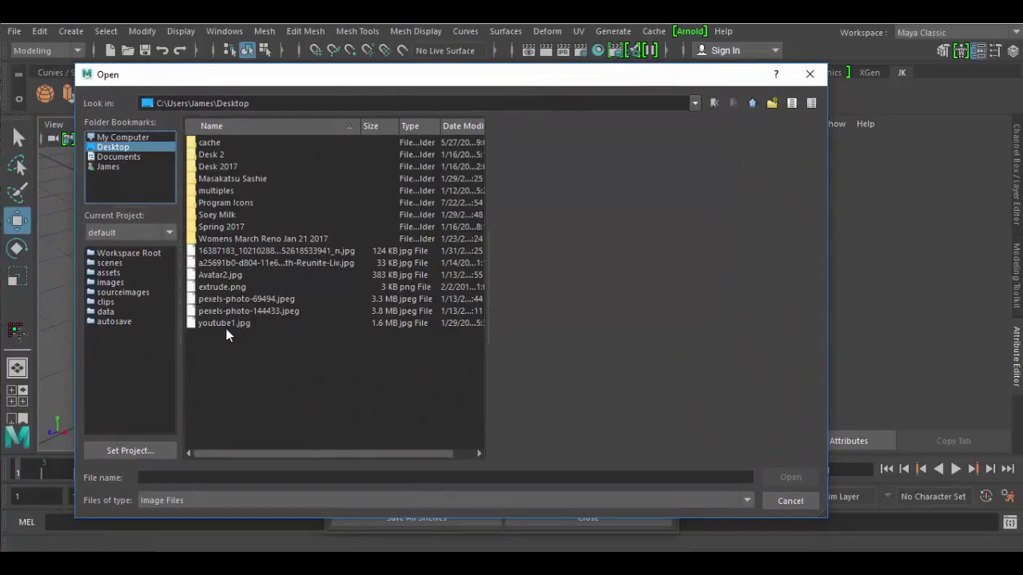
click(215, 286)
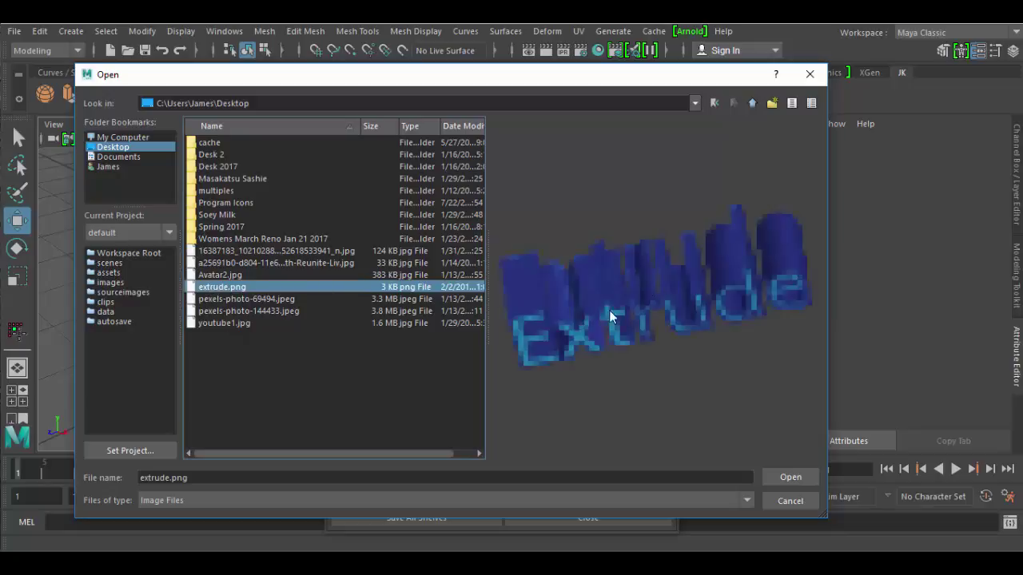
click(783, 480)
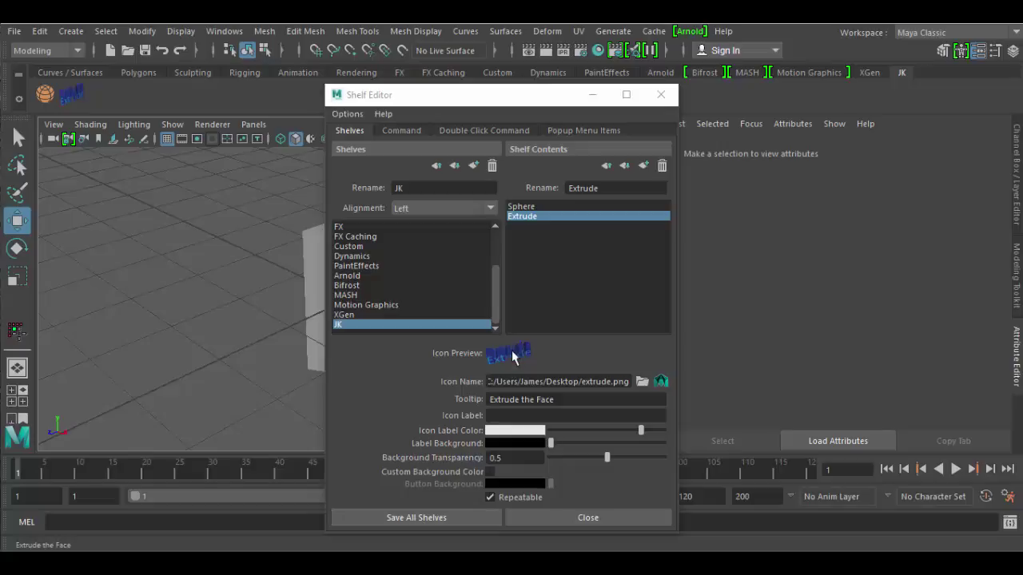
Step: Close the Shelf Editor and refresh the JK shelf by switching to the Custom shelf and back
click(612, 520)
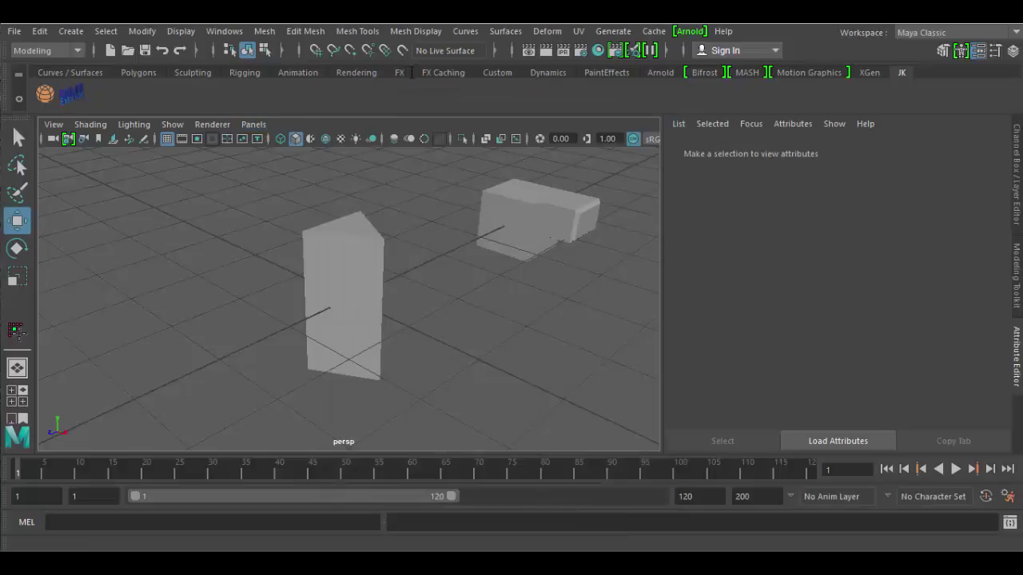
click(497, 72)
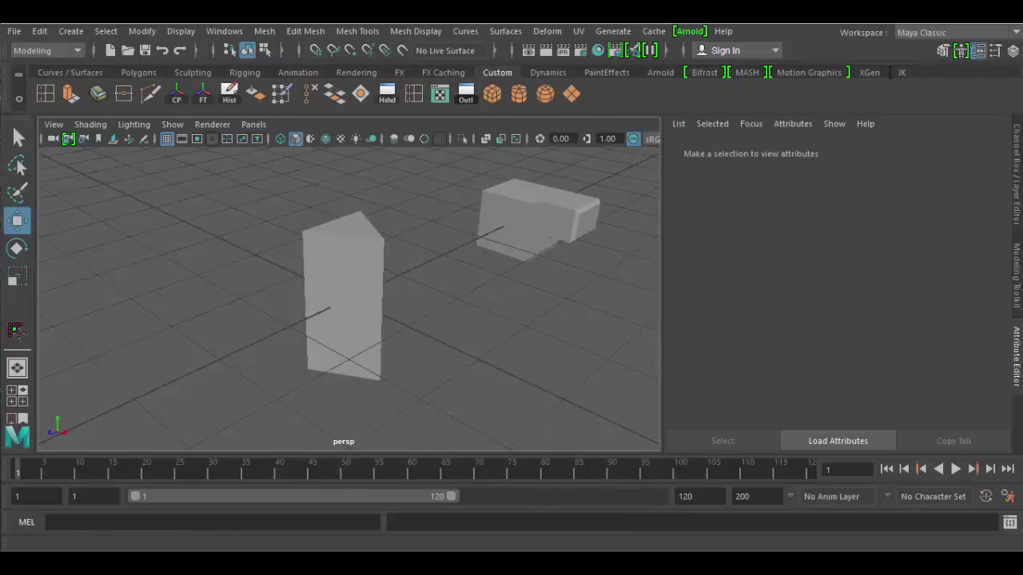
click(905, 72)
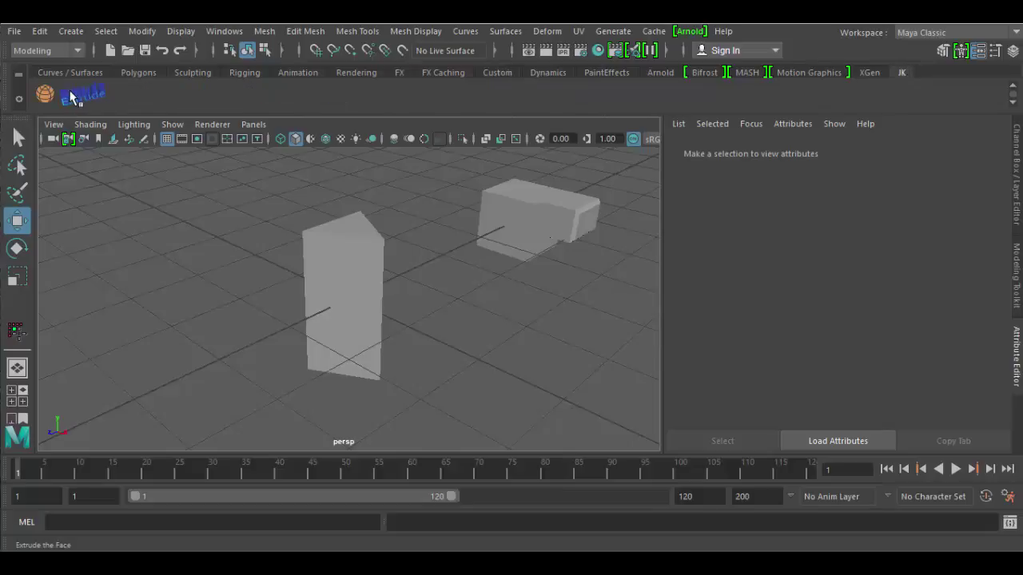
Step: Select the prism's front rectangular face and extrude it with the custom Extrude shortcut on the JK shelf
click(370, 284)
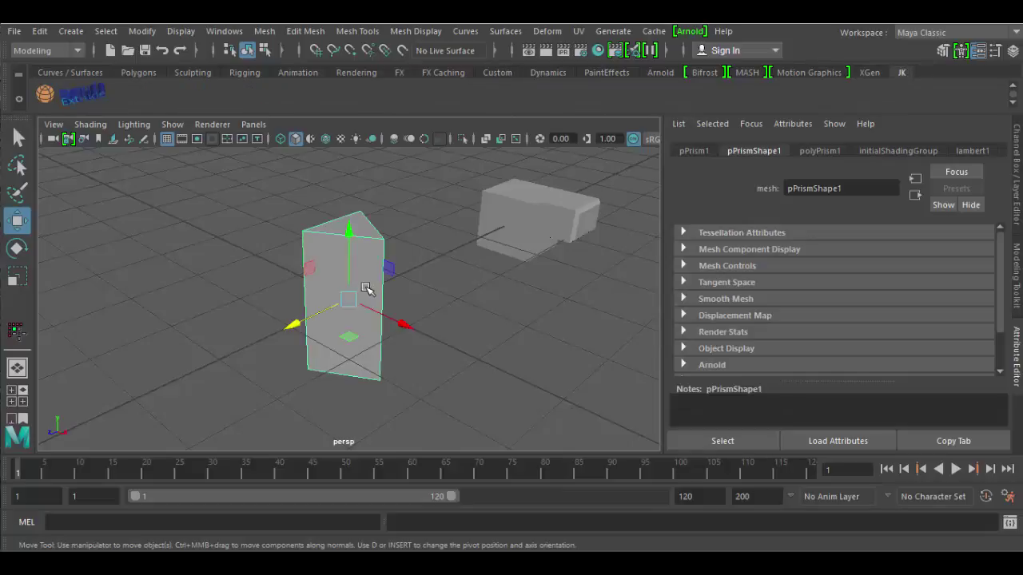
right_drag(367, 272, 354, 175)
click(342, 278)
click(342, 277)
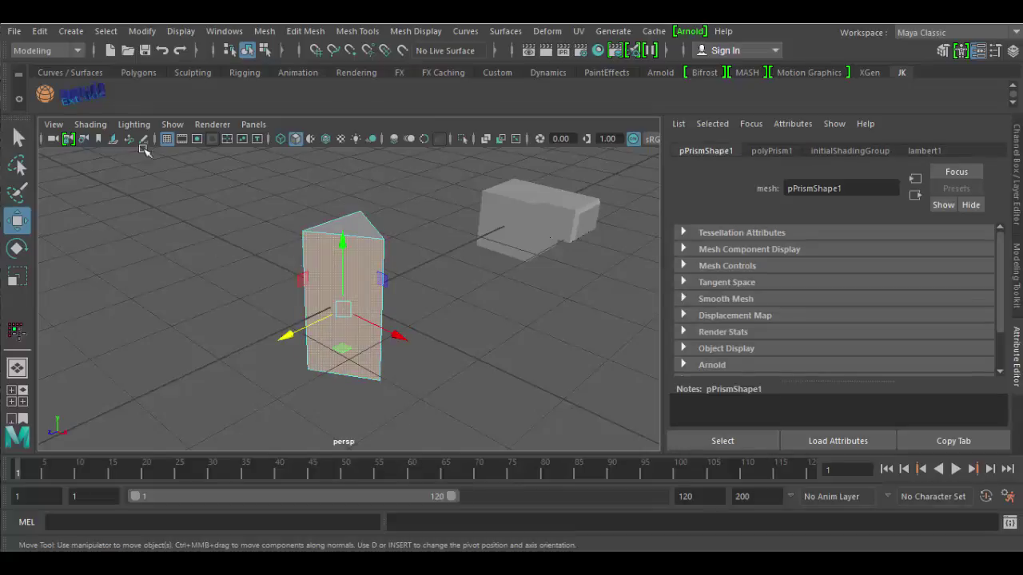
click(92, 106)
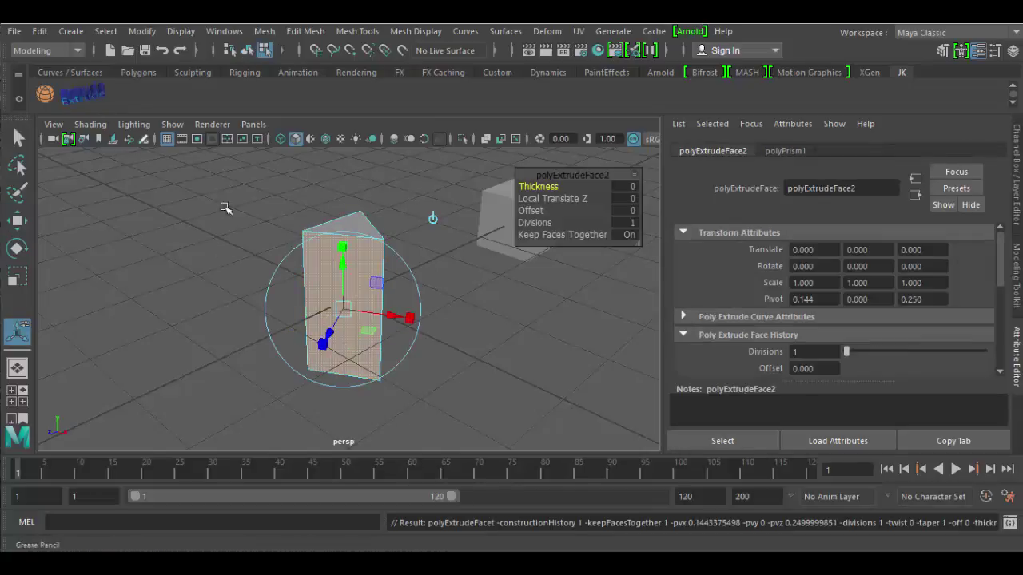
Step: Pull the extruded face outward to a local Z translation of about 1.319, scale it down uniformly and return to object mode
alt+drag(429, 382, 316, 380)
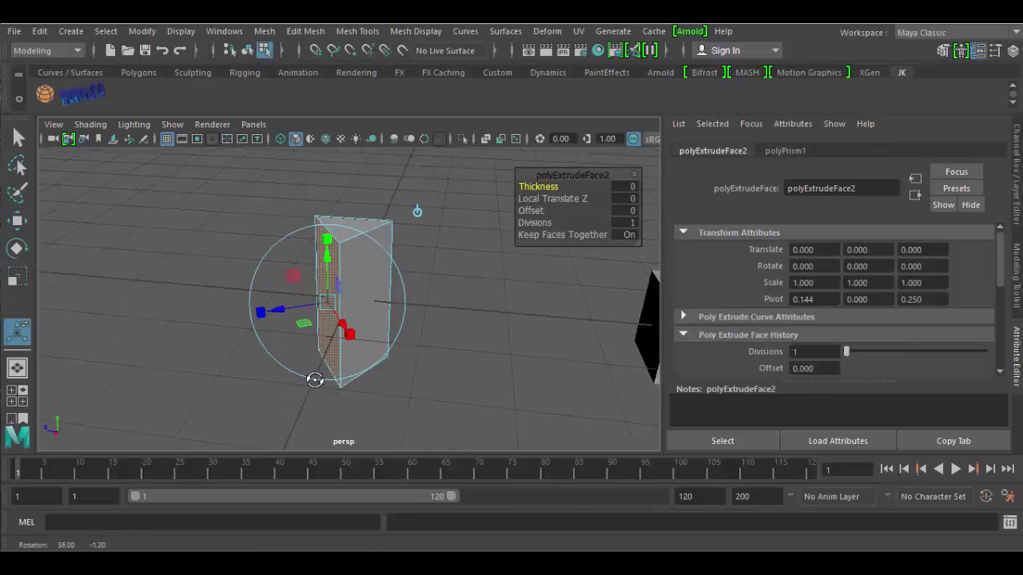
drag(292, 323, 164, 329)
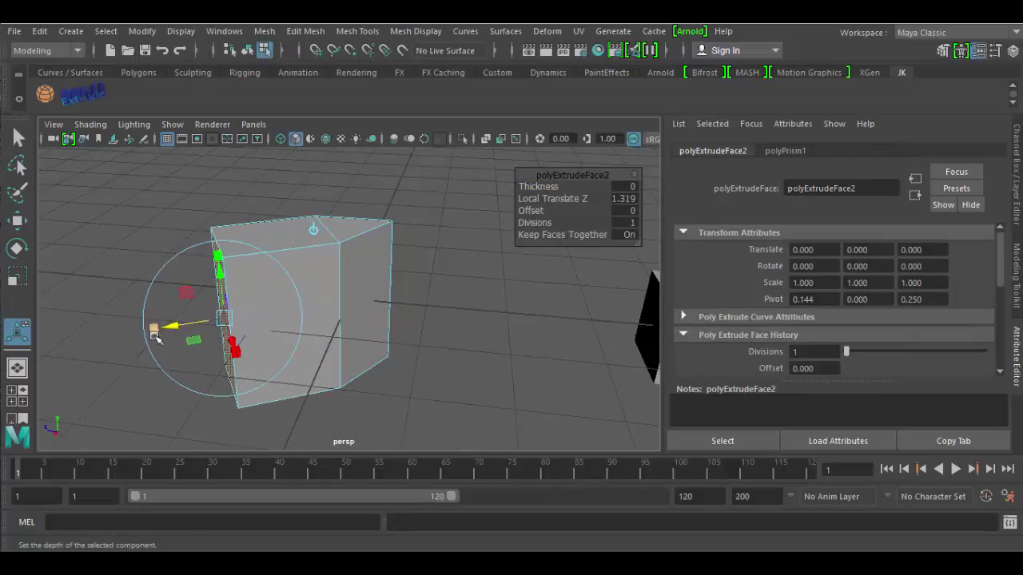
click(224, 321)
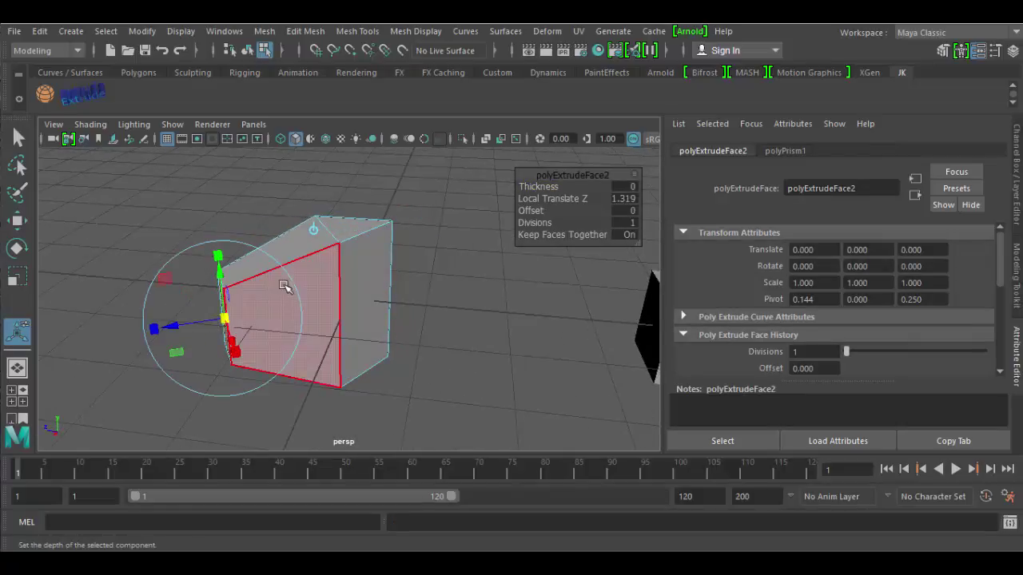
right_drag(321, 199, 382, 113)
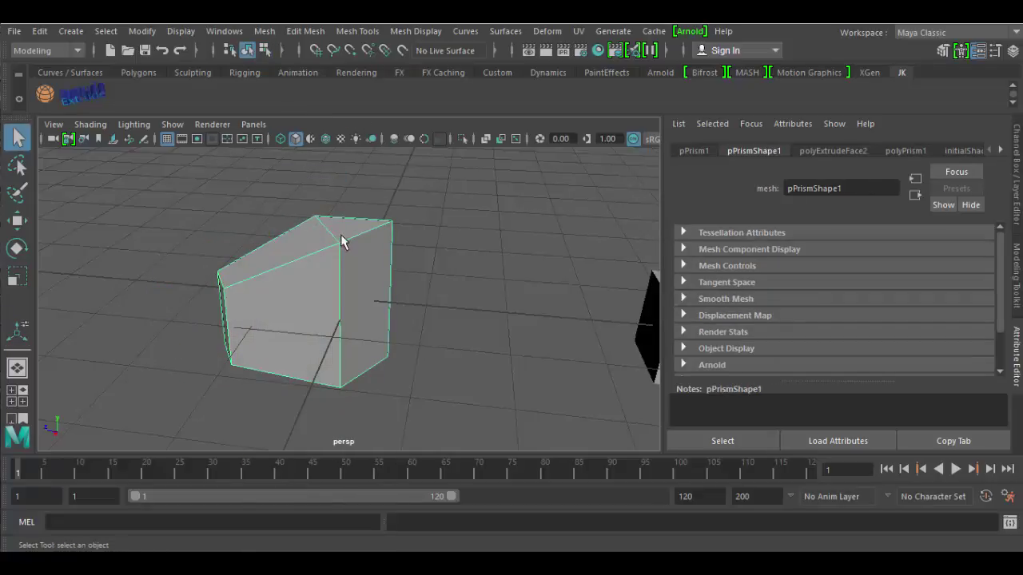
Step: Add the Outliner and Hypershade commands to the JK shelf as shortcuts and clear the object selection
click(226, 34)
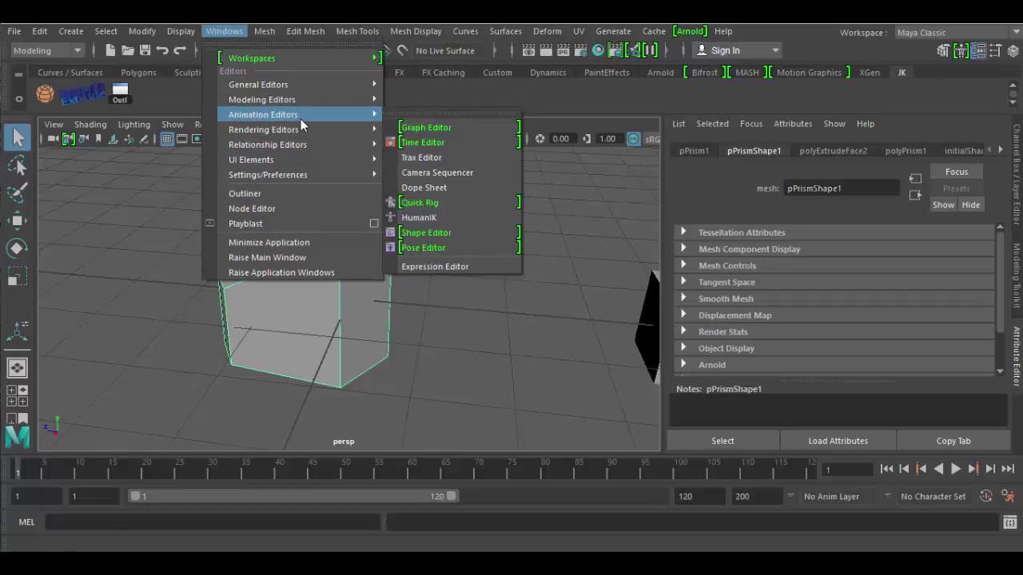
mouse_move(300, 133)
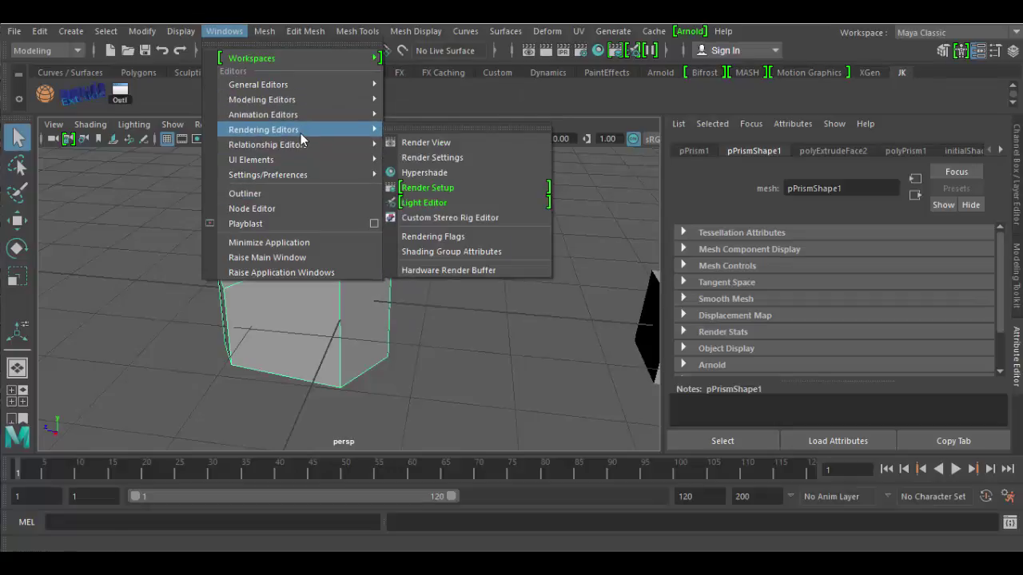
ctrl+shift+click(428, 174)
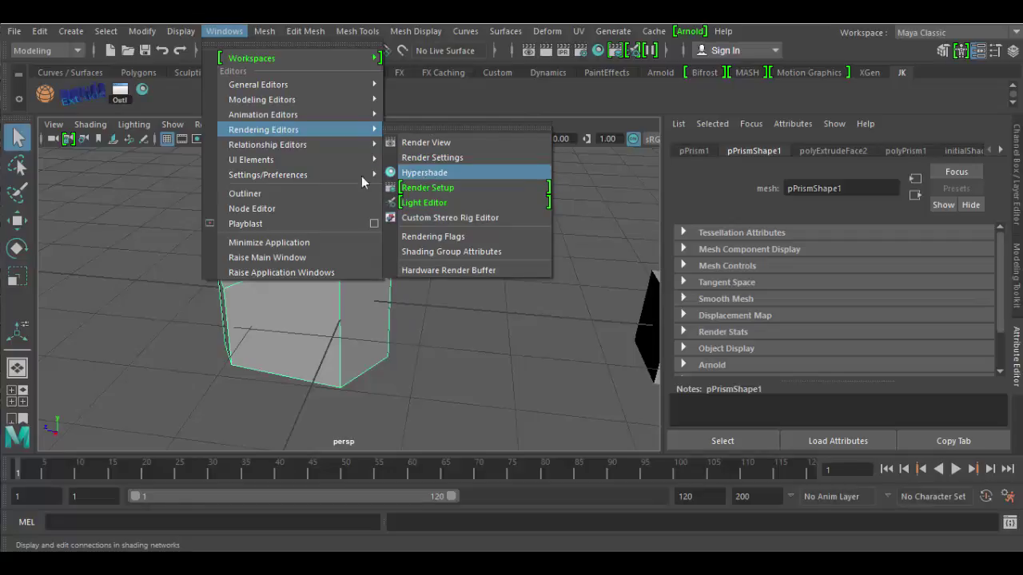
click(163, 202)
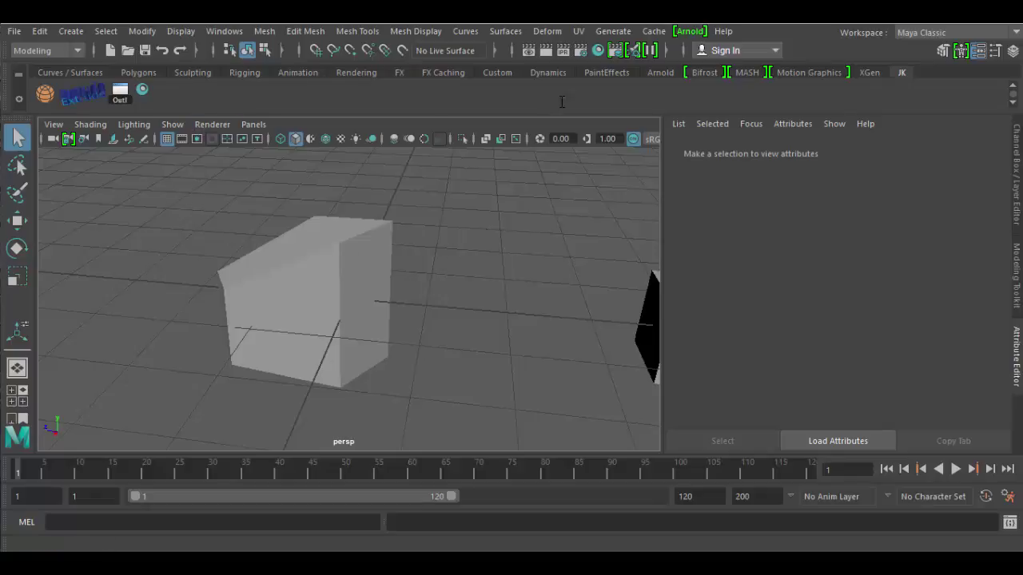
Step: Test the JK shelf's Outliner shortcut by opening the Outliner, moving its window and closing it
click(122, 92)
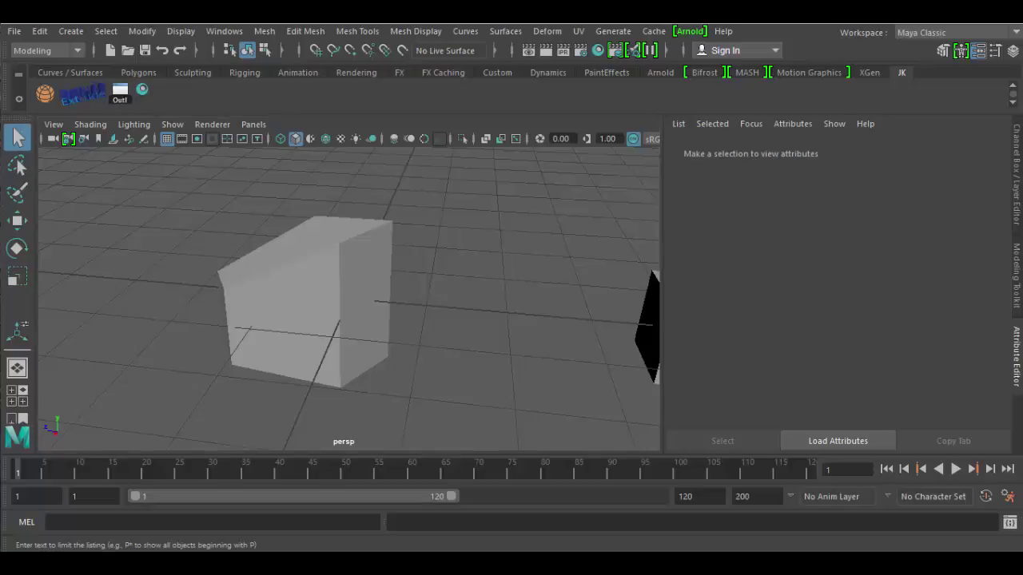
drag(0, 108, 542, 103)
click(693, 101)
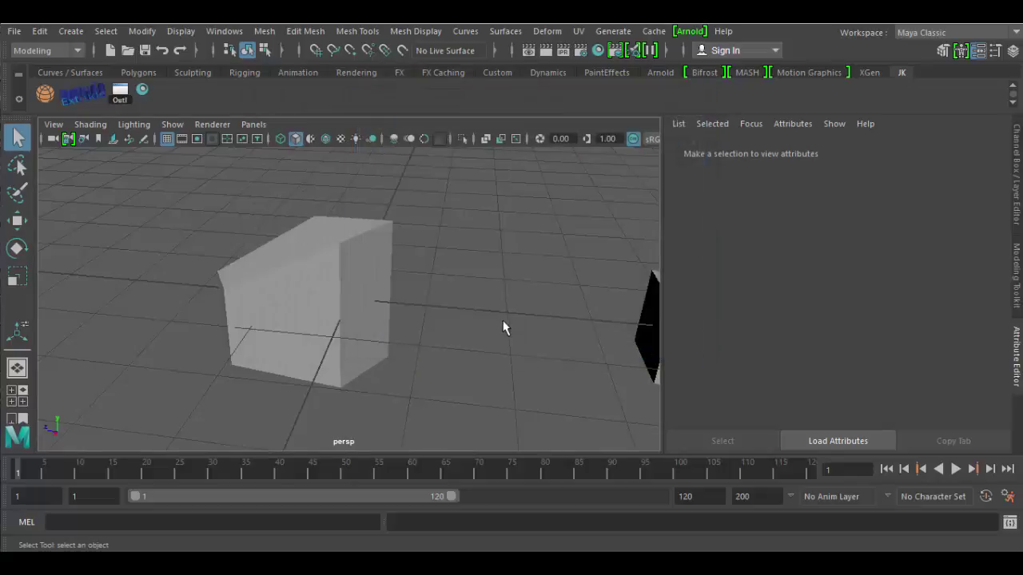